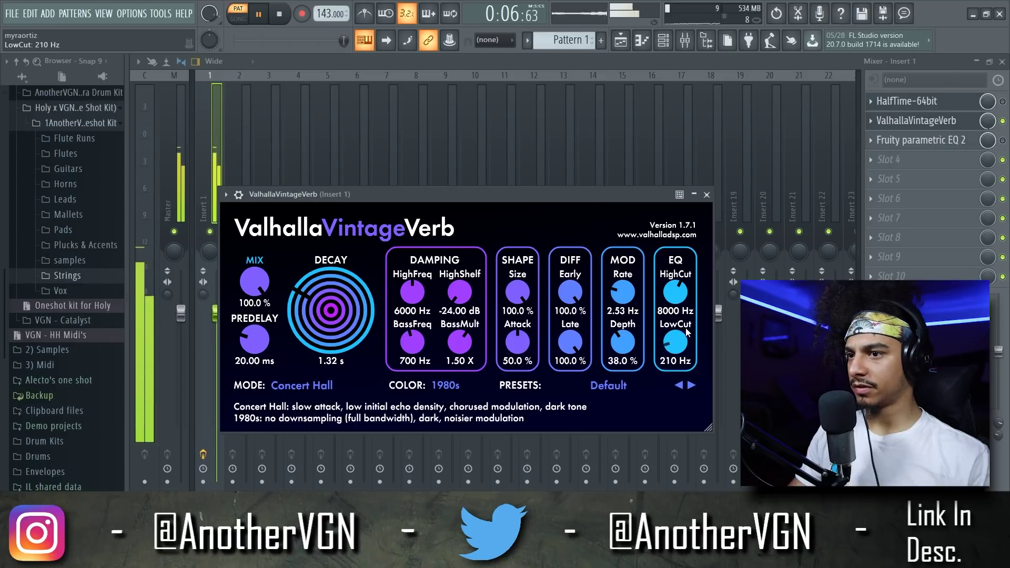
- Set the ValhallaVintageVerb EQ on Insert 1 to a 2060 Hz high cut and 180 Hz low cut, and lower the reverb mix
drag(677, 294, 685, 309)
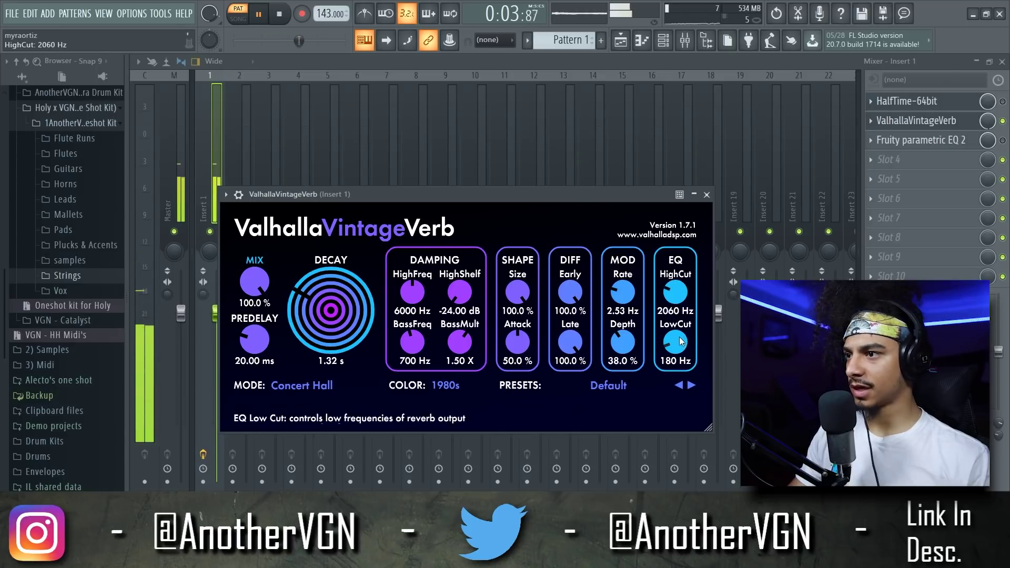
drag(257, 290, 269, 314)
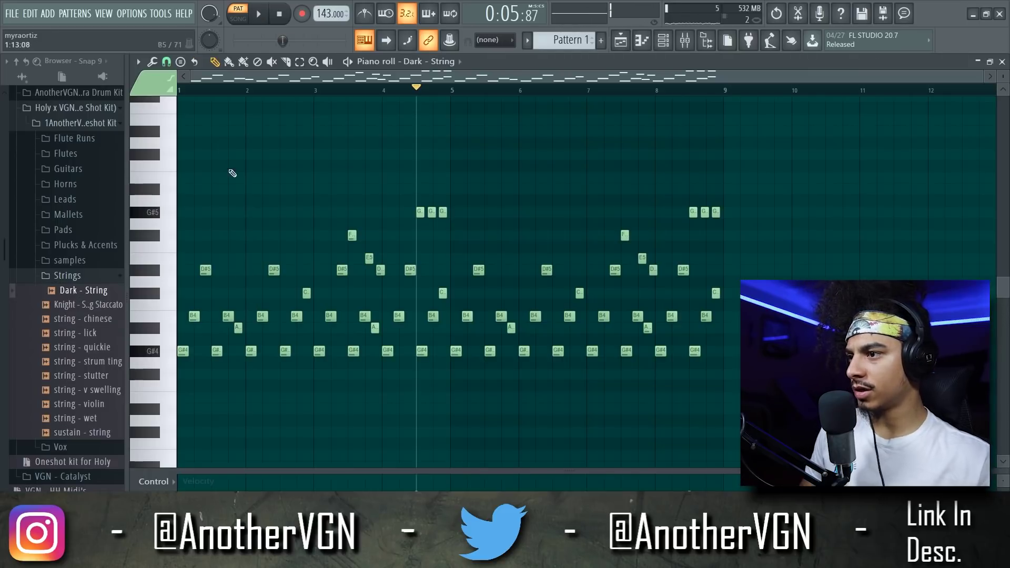
- Lower the first G#4 notes of bars 2, 3 and 4 in the Dark - String melody to F#4, E4 and D#4
drag(251, 352, 251, 374)
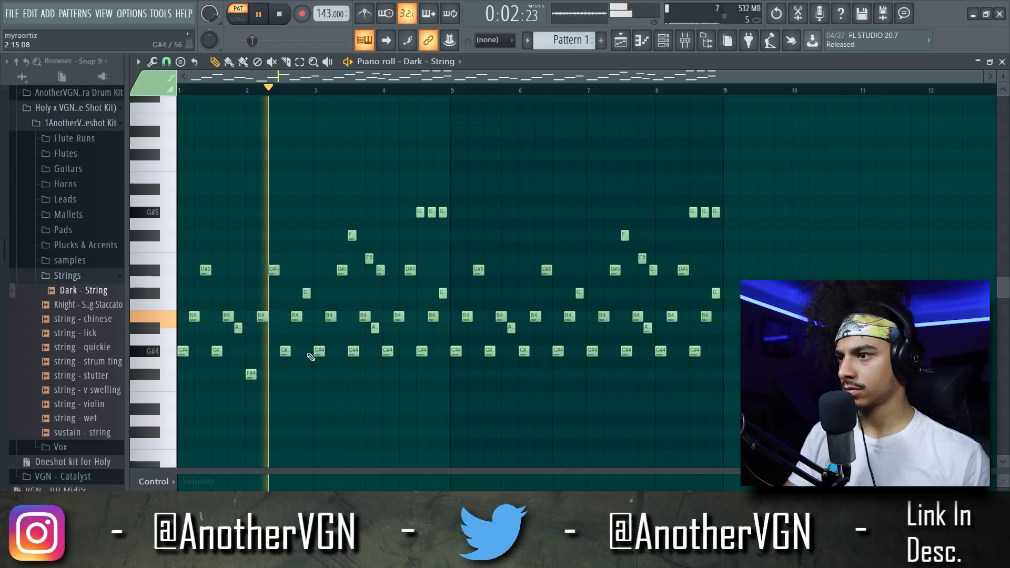
drag(316, 352, 318, 397)
drag(386, 352, 387, 409)
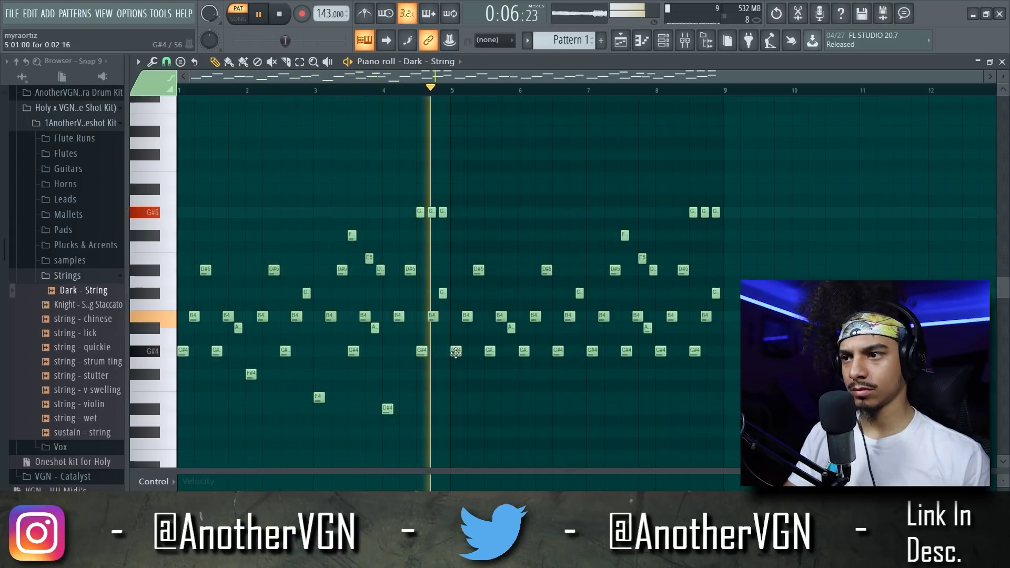
- Replace the low notes of bars 5 to 8 with a copy of the low-note line from bars 1 to 4
key(space)
drag(456, 353, 197, 360)
key(ctrl+b)
key(space)
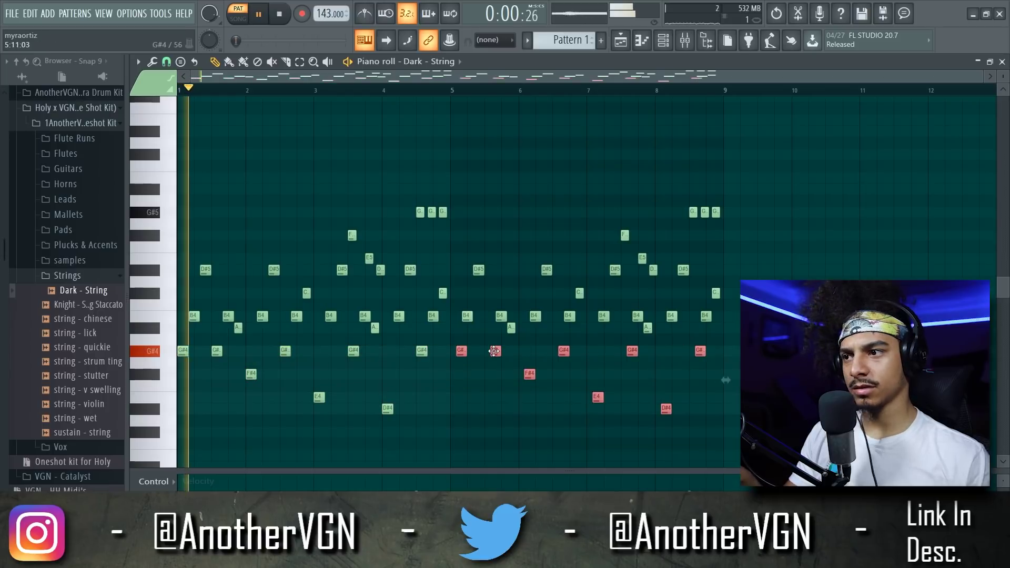
click(535, 224)
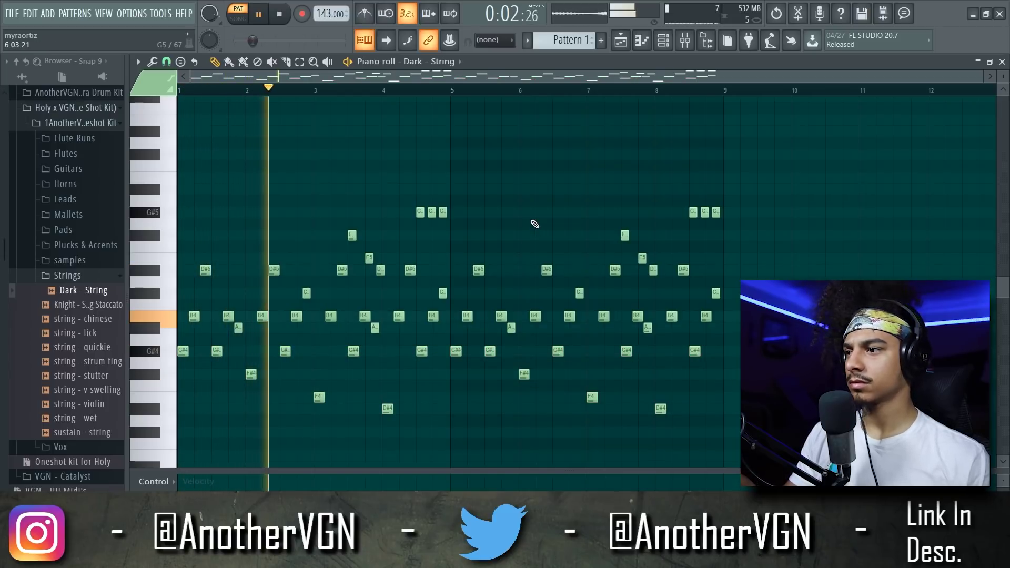
- Collapse the Strings sample folder and play back the pattern with the Guava - Mallet melody
click(82, 280)
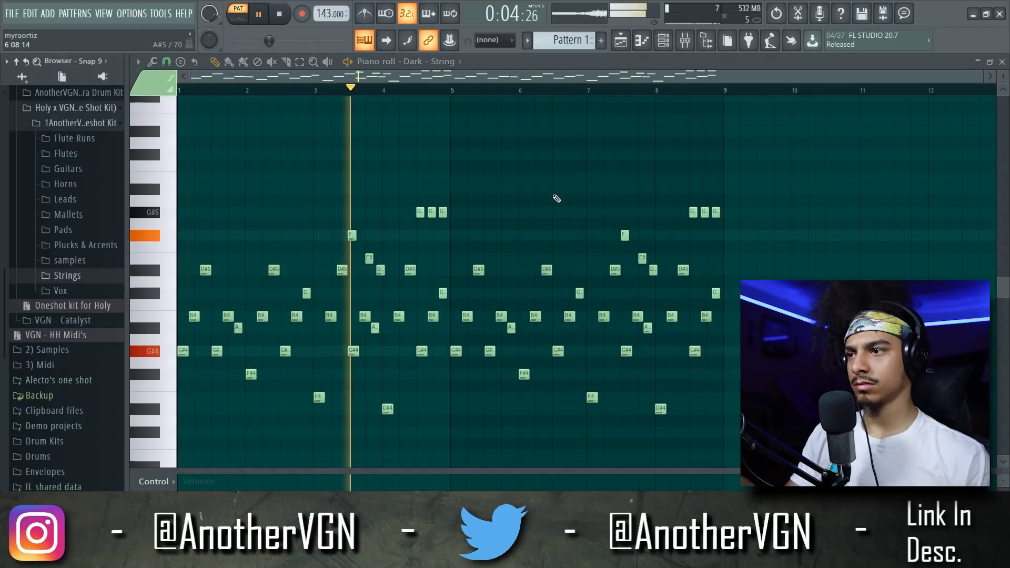
scroll(614, 222, down, 2)
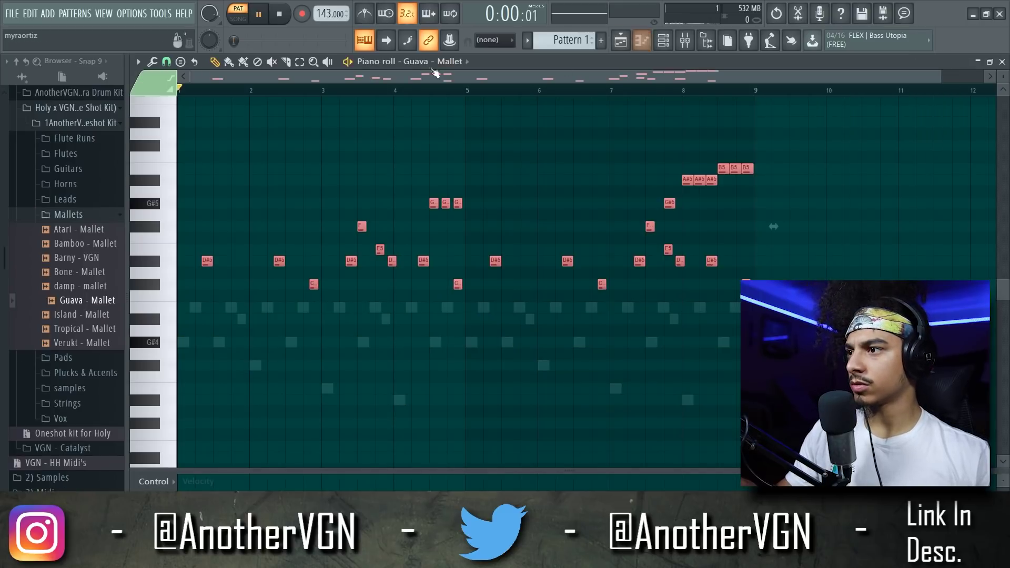
key(space)
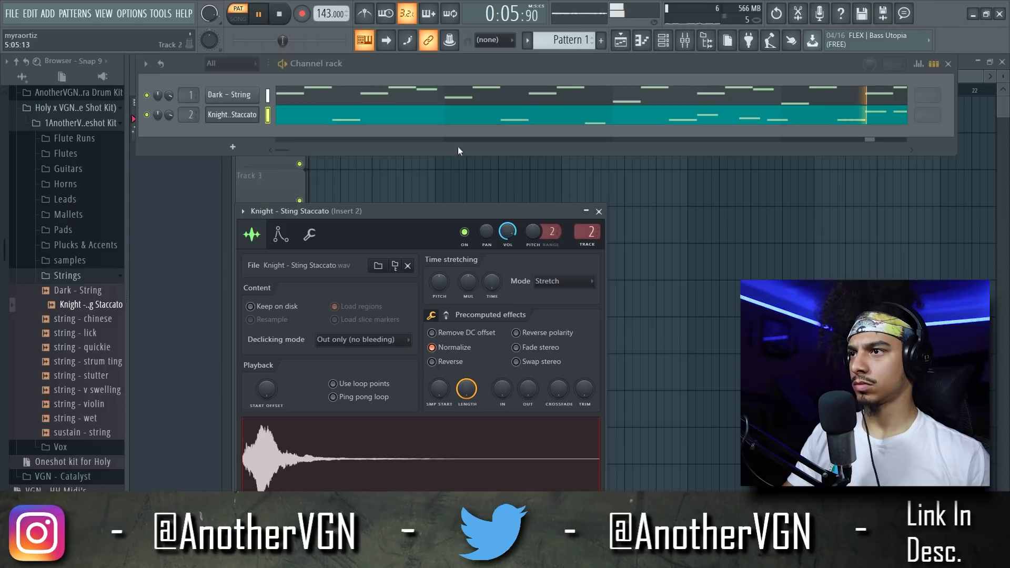
- Stop playback and load ValhallaVintageVerb into effect slot 2 of mixer Insert 2
click(683, 45)
key(space)
click(895, 120)
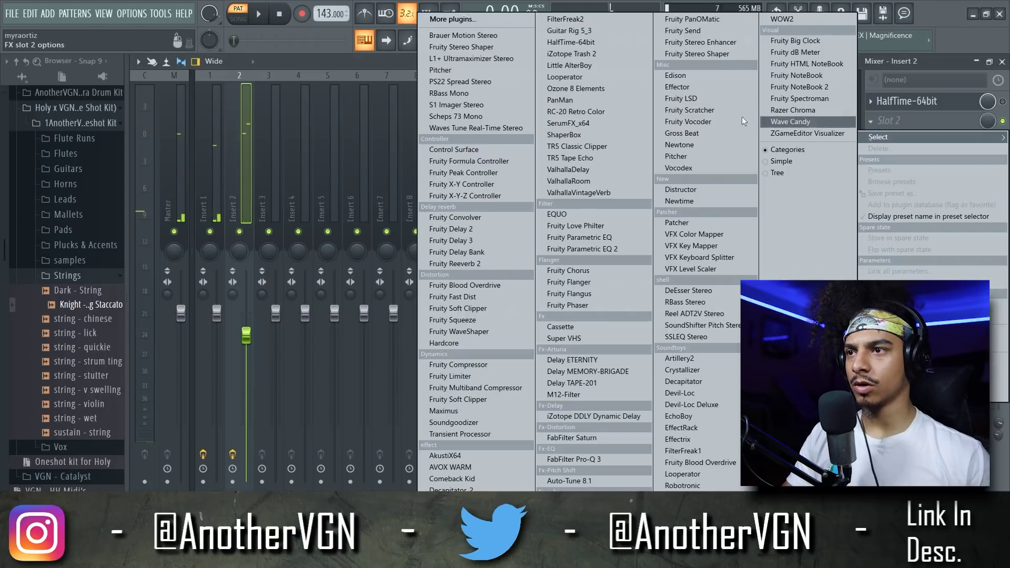
click(742, 116)
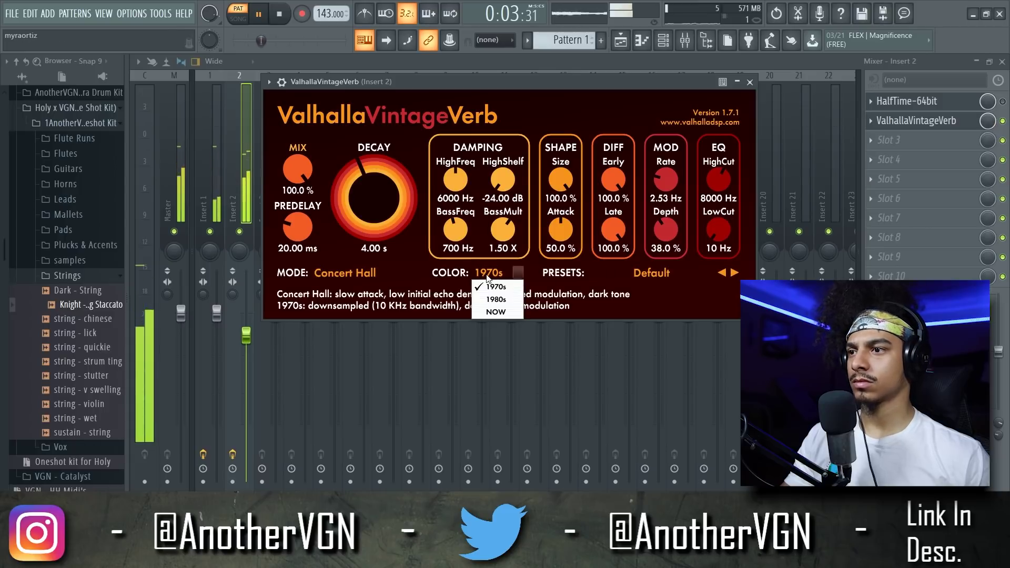
- Set the Insert 2 reverb's color to 1980s and its slot mix level to about 40%, and shorten the decay
click(492, 301)
drag(988, 122, 988, 138)
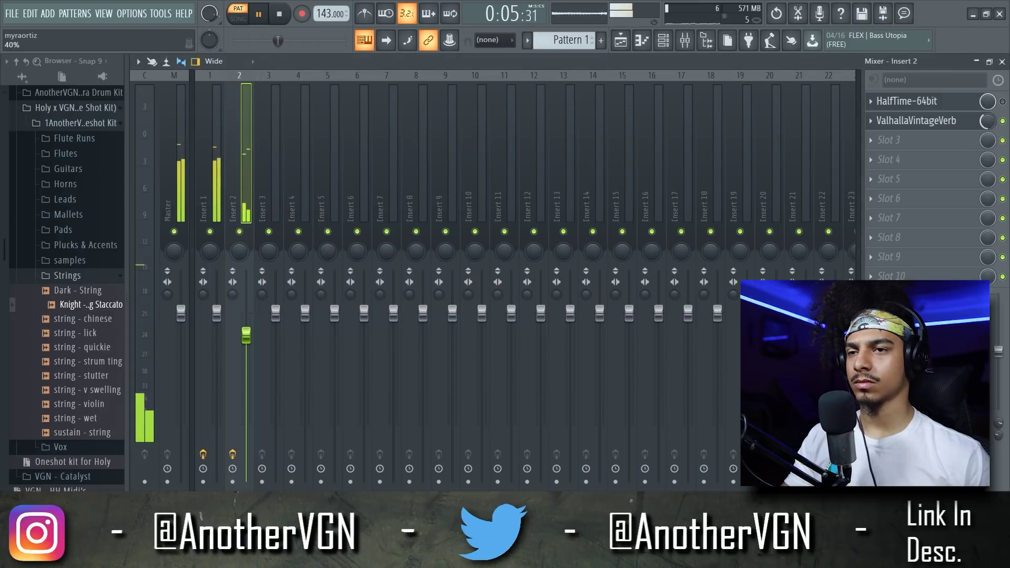
click(916, 120)
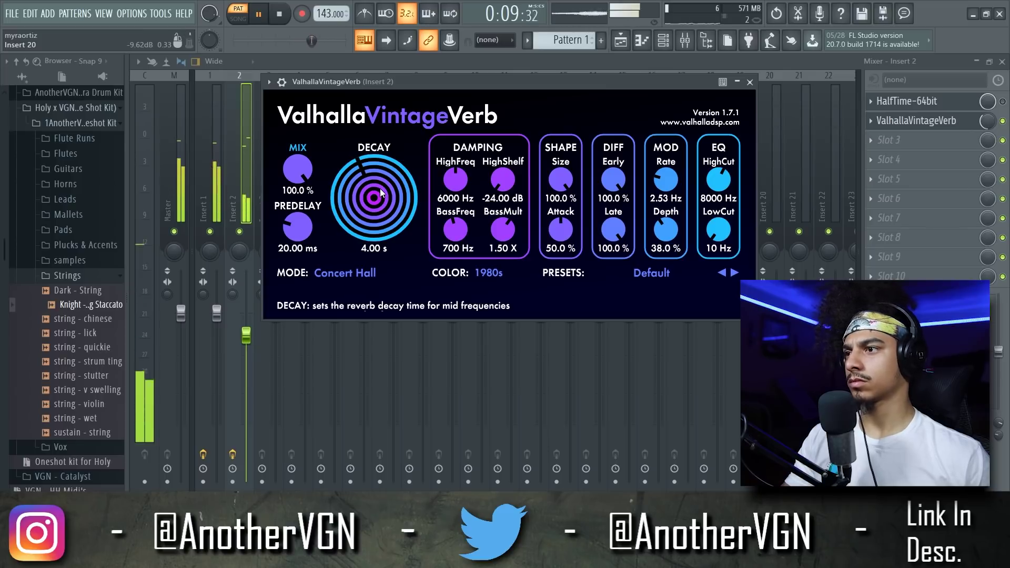
drag(384, 196, 387, 219)
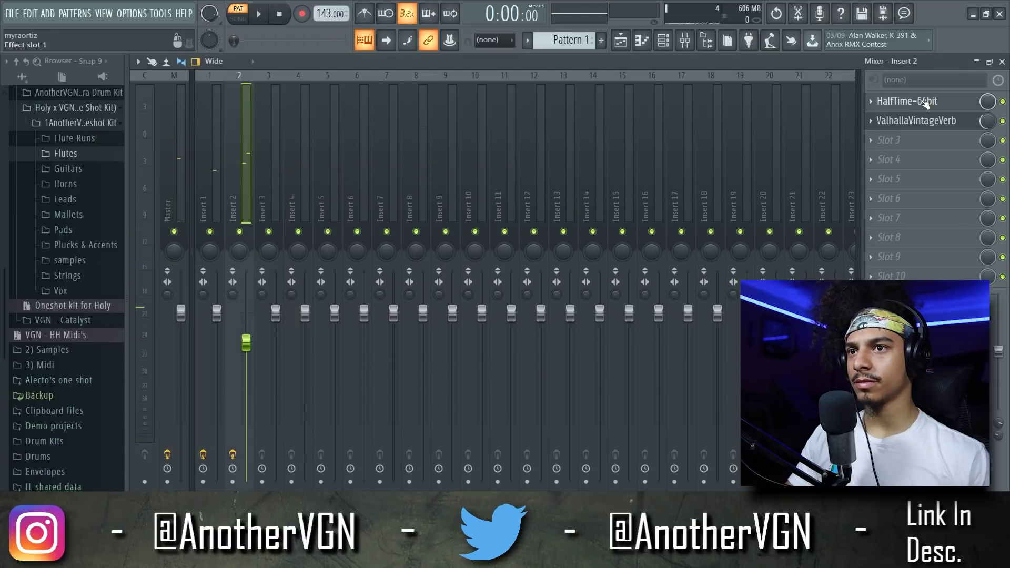
- Inspect the HalfTime settings on Insert 2 and the effect chain of Insert 1
click(925, 101)
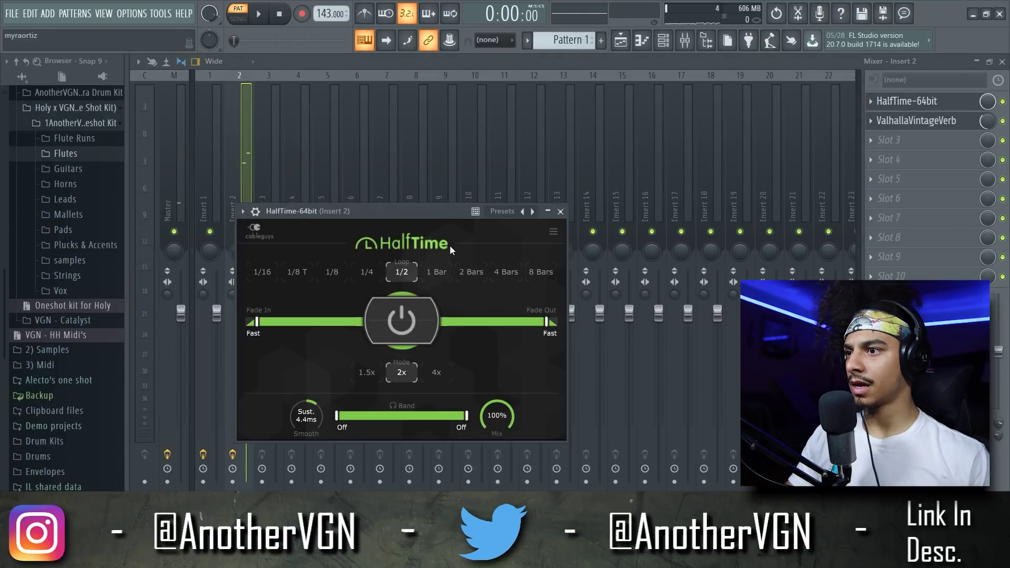
click(216, 135)
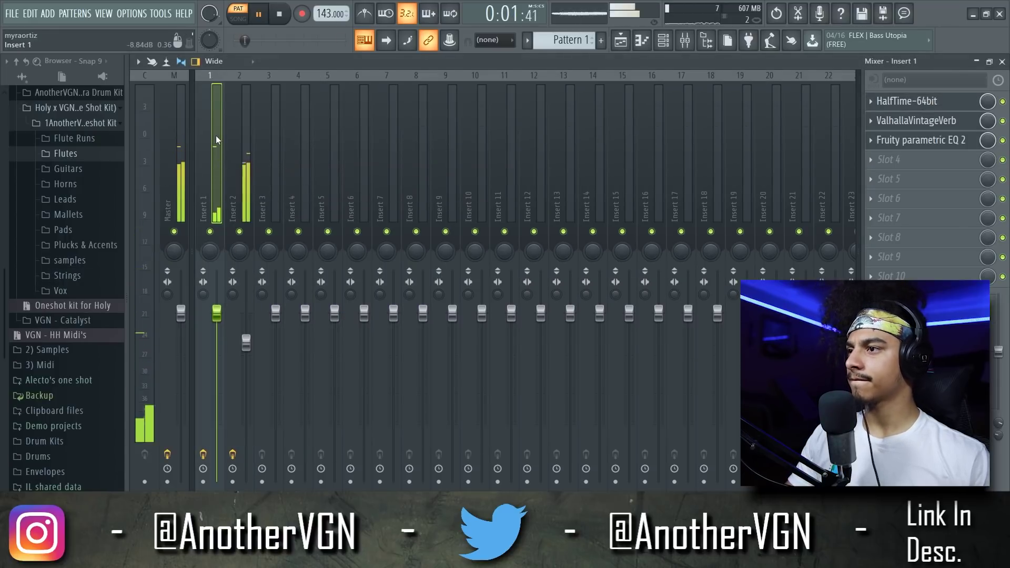
- Open the Amazon - Flute notes in the piano roll and transpose them up three semitones
click(642, 41)
key(space)
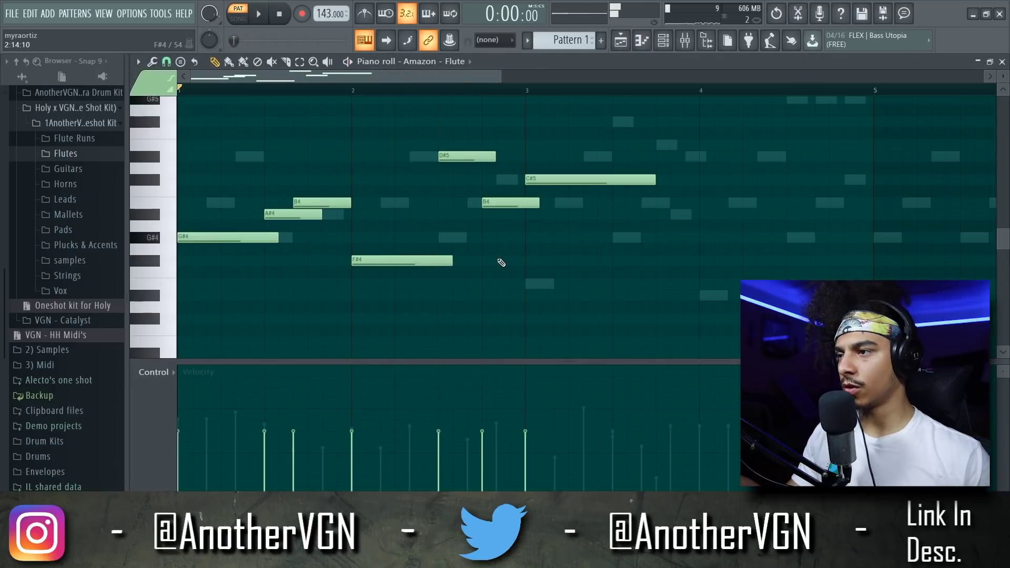
key(shift+Up)
key(shift+Up)
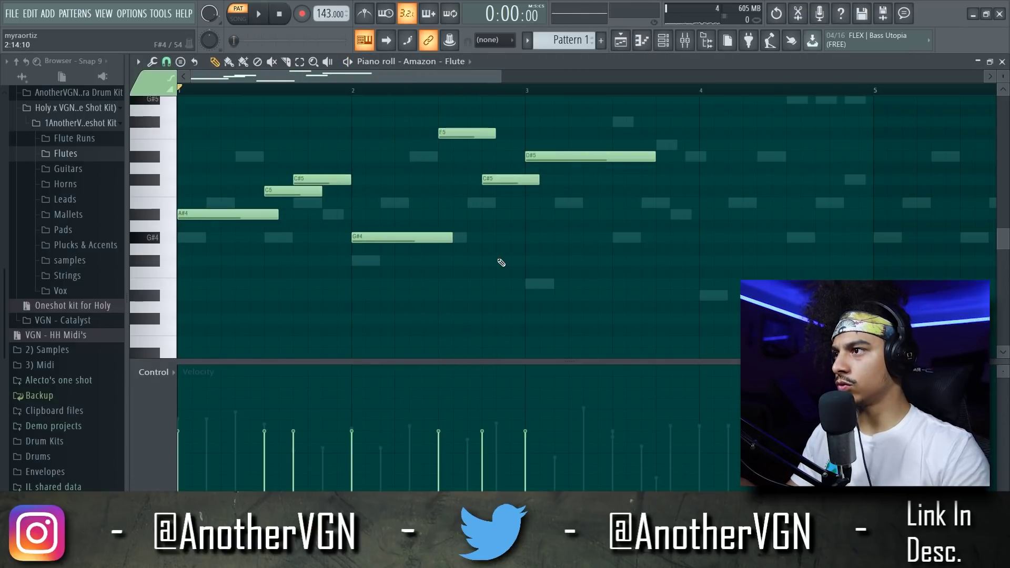
key(shift+Up)
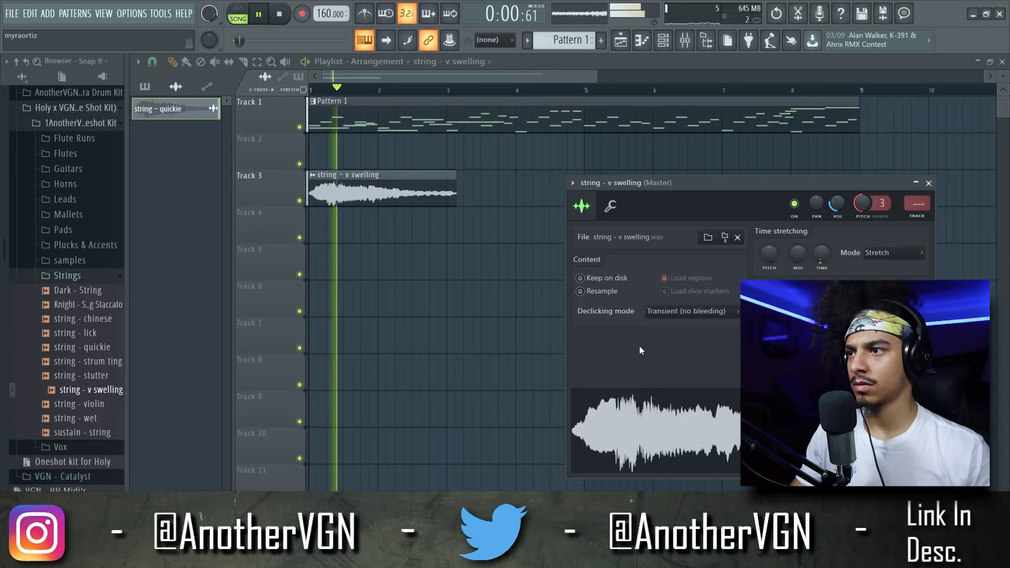
- Add the string - lick sample to Track 4 of the playlist, starting at bar 5
key(space)
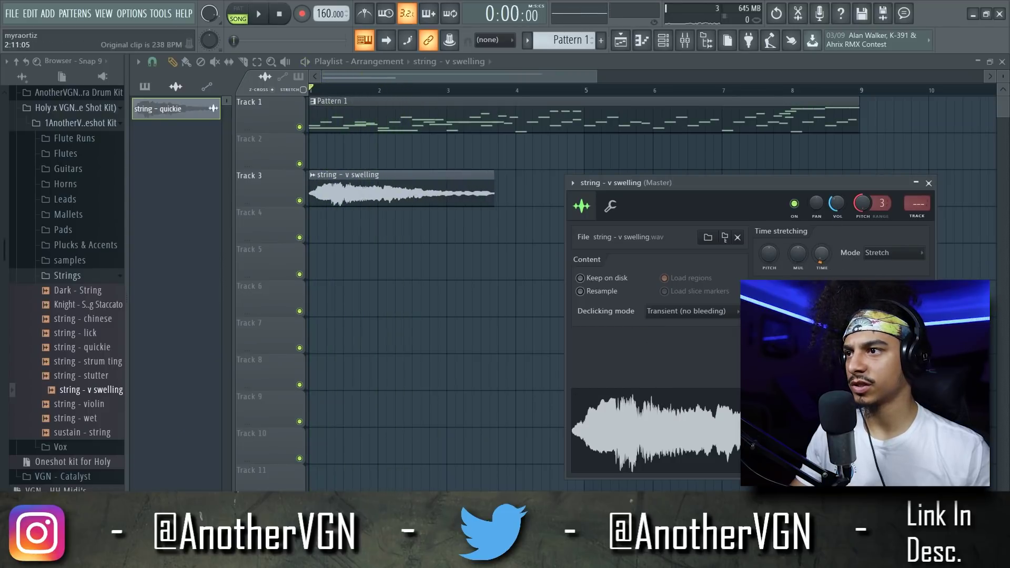
key(space)
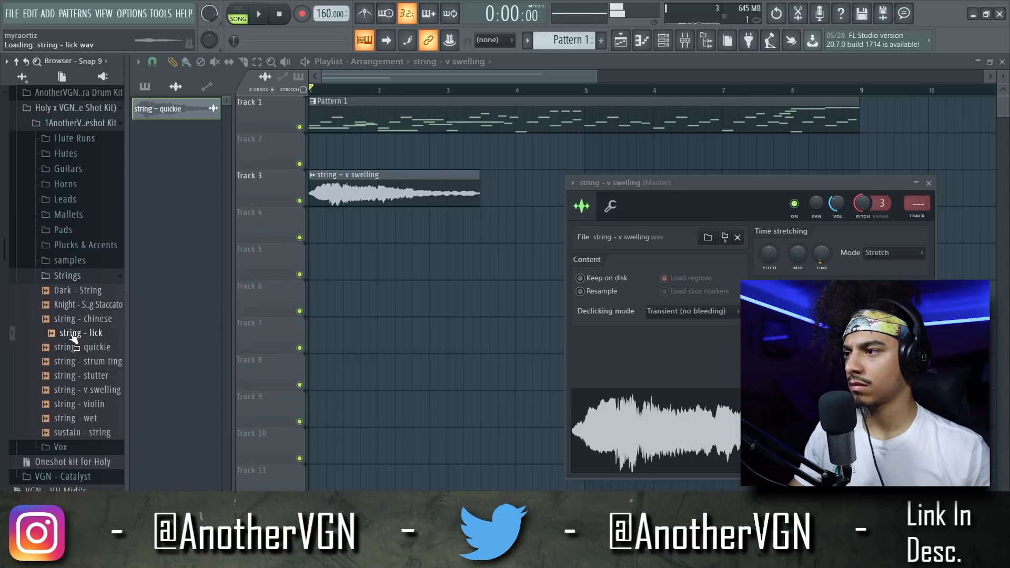
drag(530, 240, 531, 236)
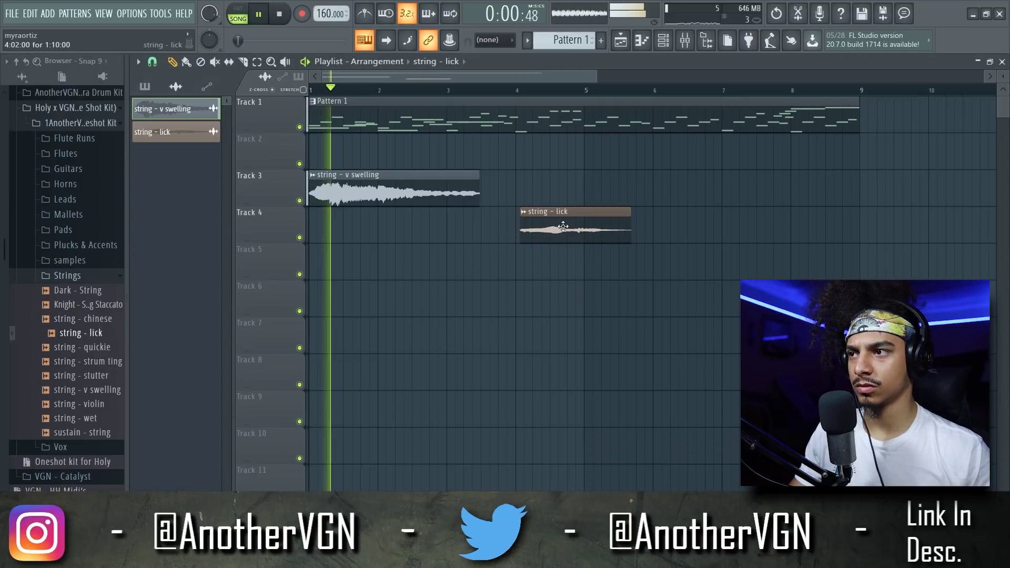
drag(563, 226, 628, 219)
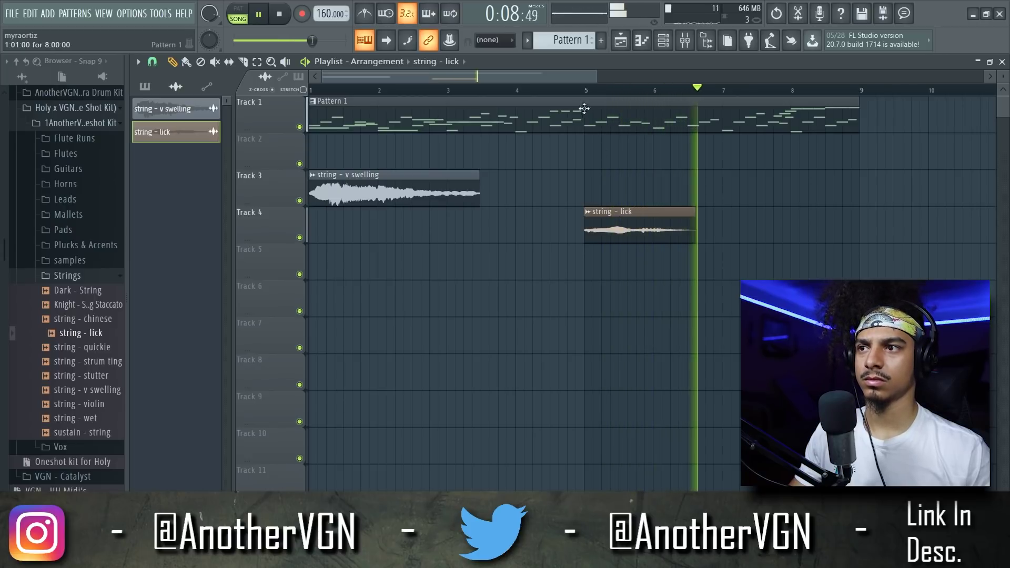
- Play from bar 5 and place a second string - lick clip at bar 7 on Track 4, collapsing the Strings folder
key(space)
click(585, 90)
click(664, 226)
drag(719, 217, 776, 212)
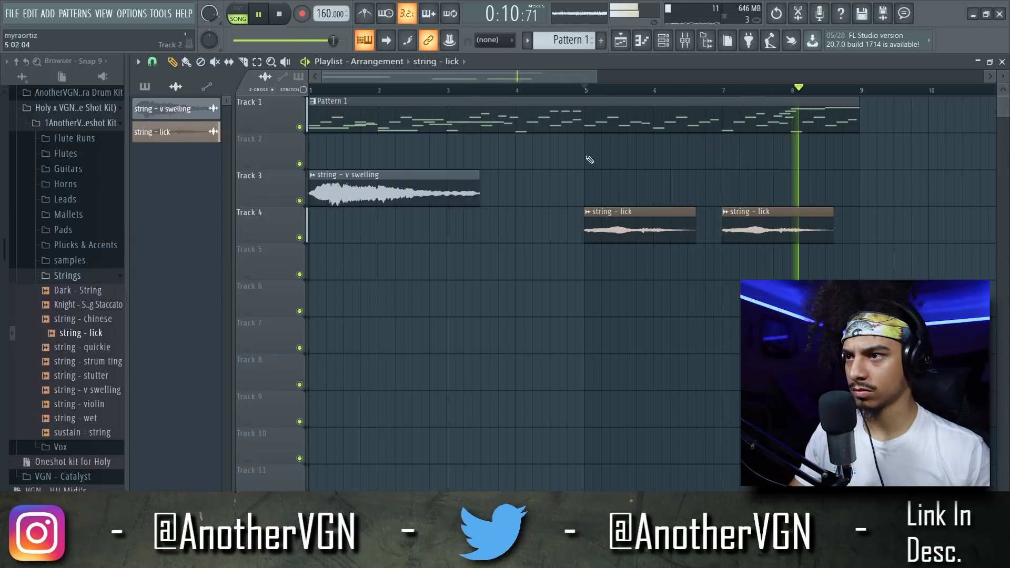
click(89, 275)
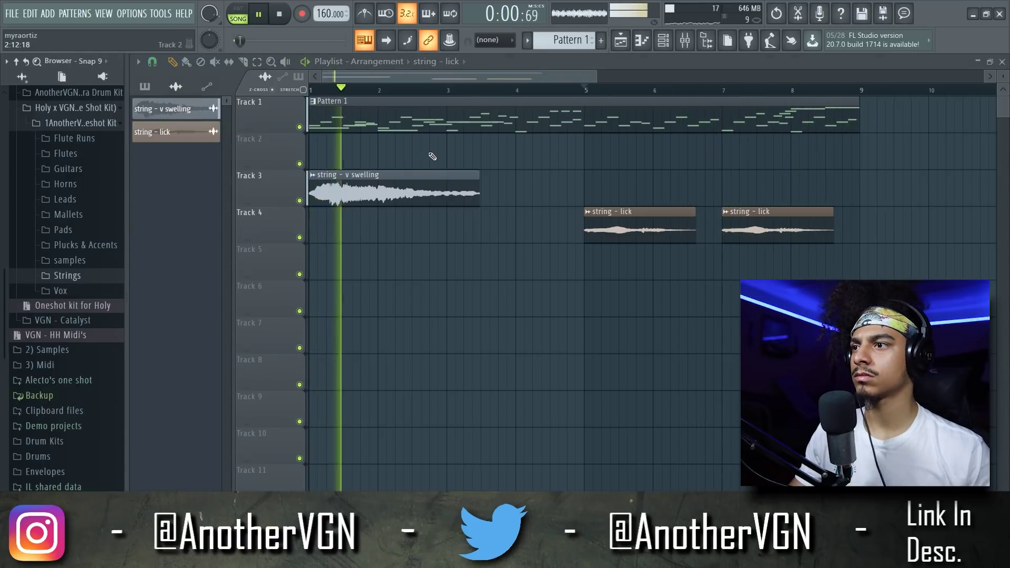
- Open the string - v swelling settings and retune its pitch with a 2-semitone knob range, checking it in playback from bar 2
key(space)
double_click(363, 190)
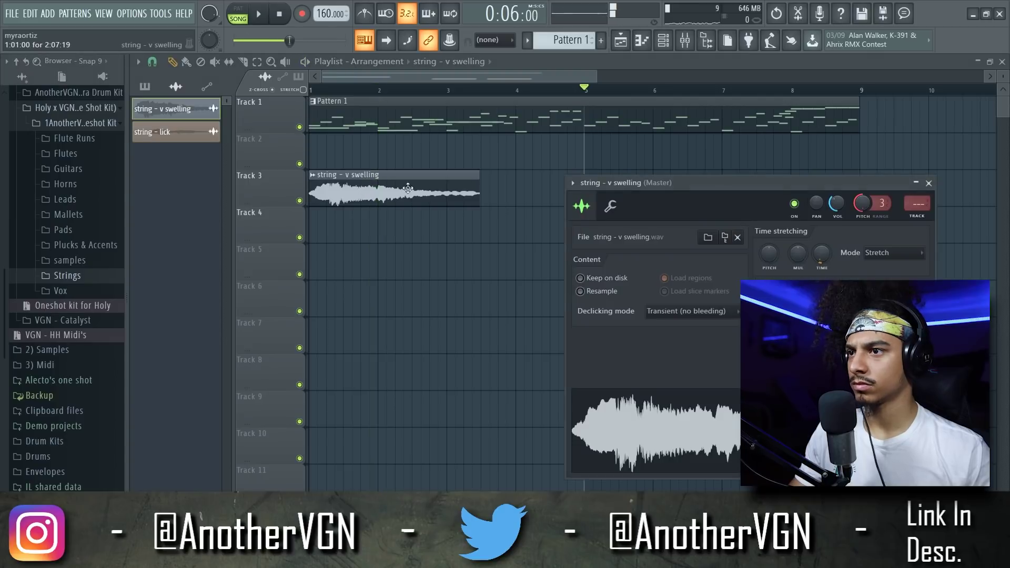
click(378, 89)
key(space)
click(866, 207)
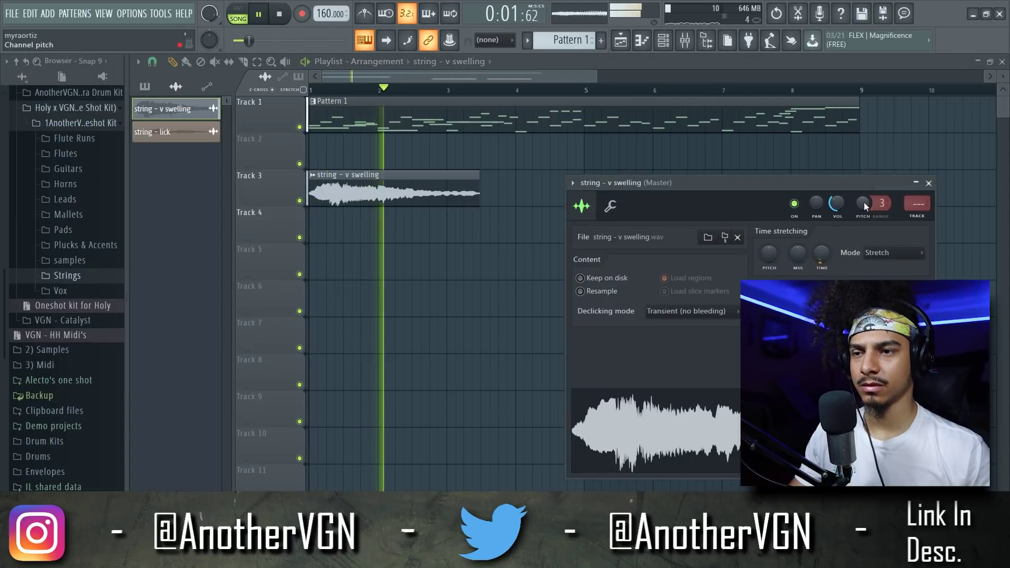
scroll(883, 203, down, 1)
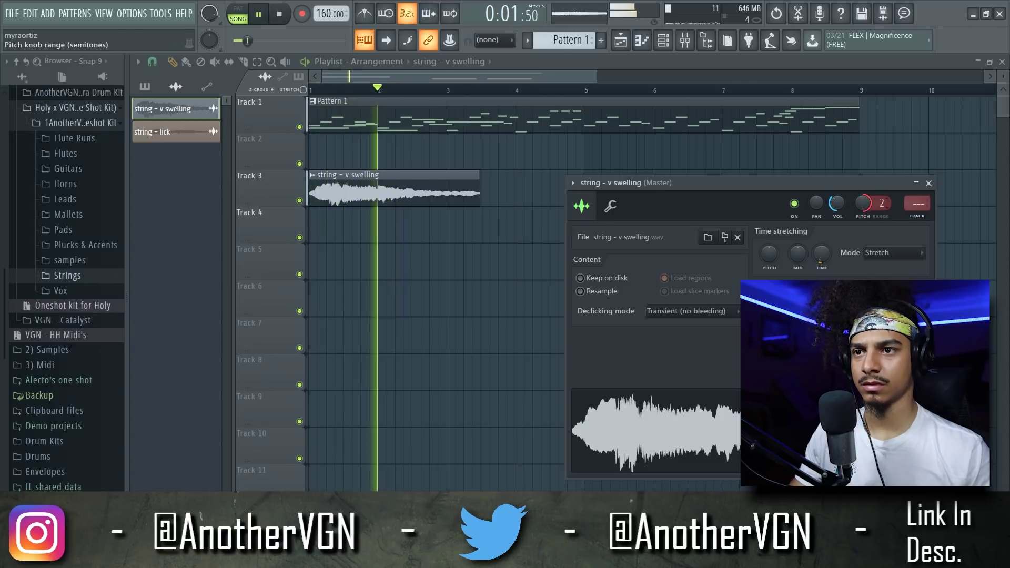
key(space)
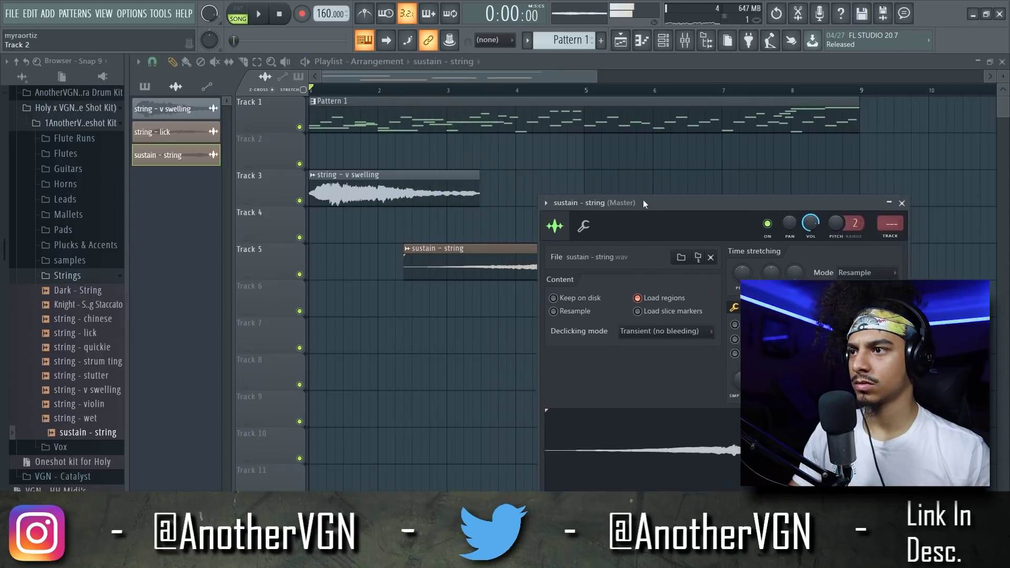
- Close the sustain - string settings and move its Track 5 clip to start at 2:13:00 during playback
drag(644, 204, 661, 217)
click(917, 215)
key(space)
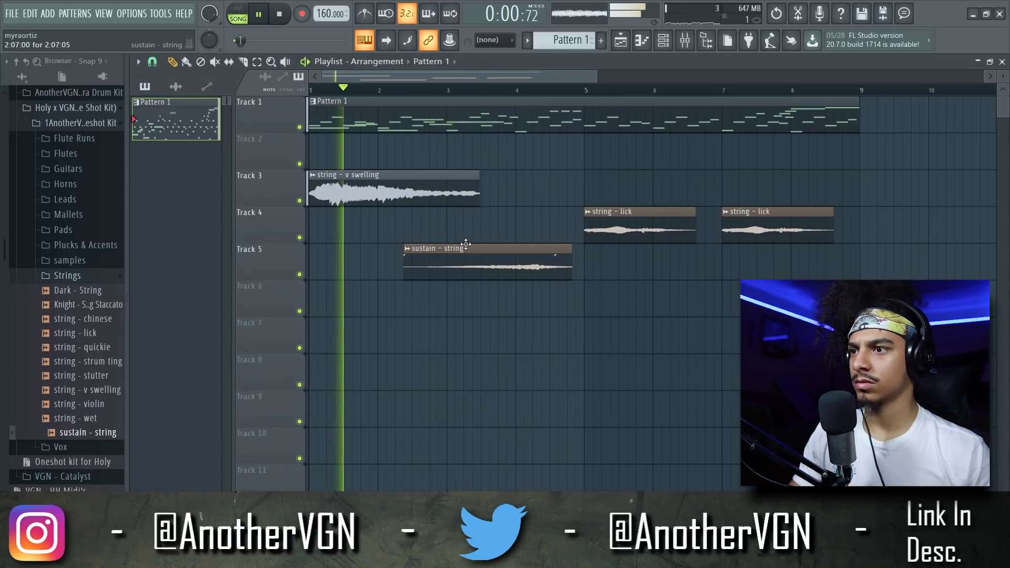
drag(466, 244, 441, 246)
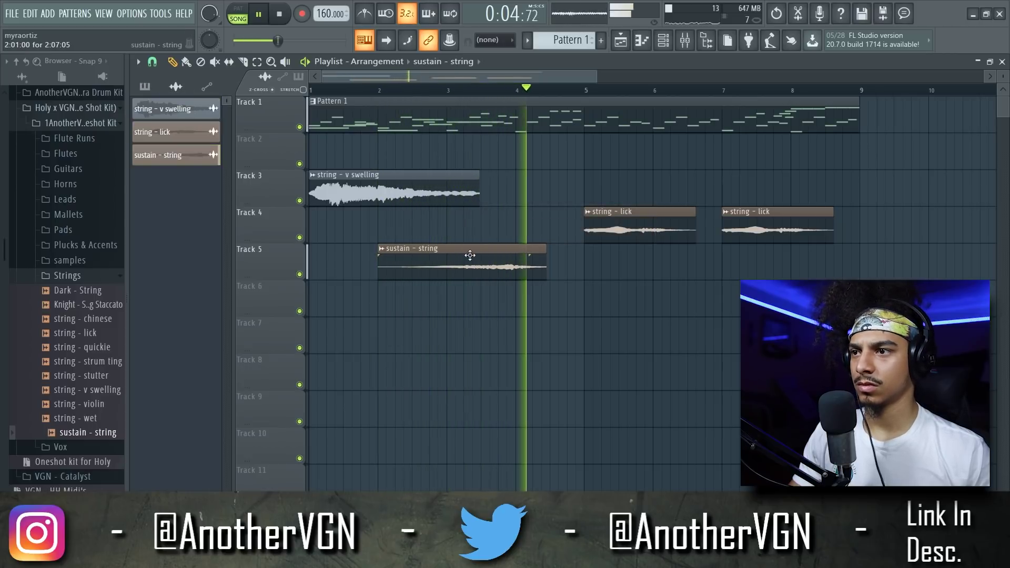
drag(469, 258, 520, 258)
- Reopen the sustain - string settings and lower its pitch within the 2-semitone range while playing from bar 3, closing the settings
double_click(521, 258)
key(space)
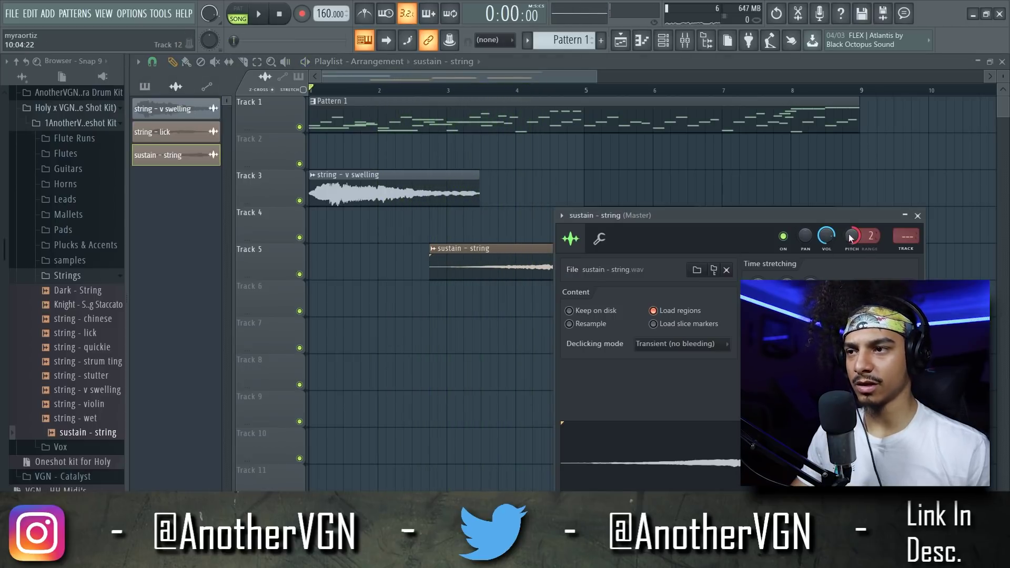
click(477, 90)
key(space)
click(458, 248)
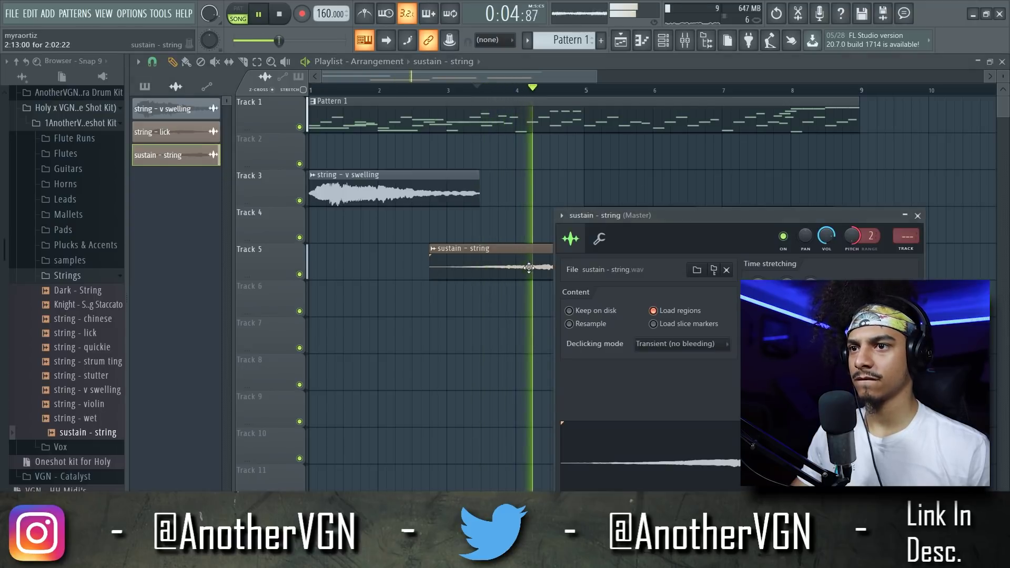
key(space)
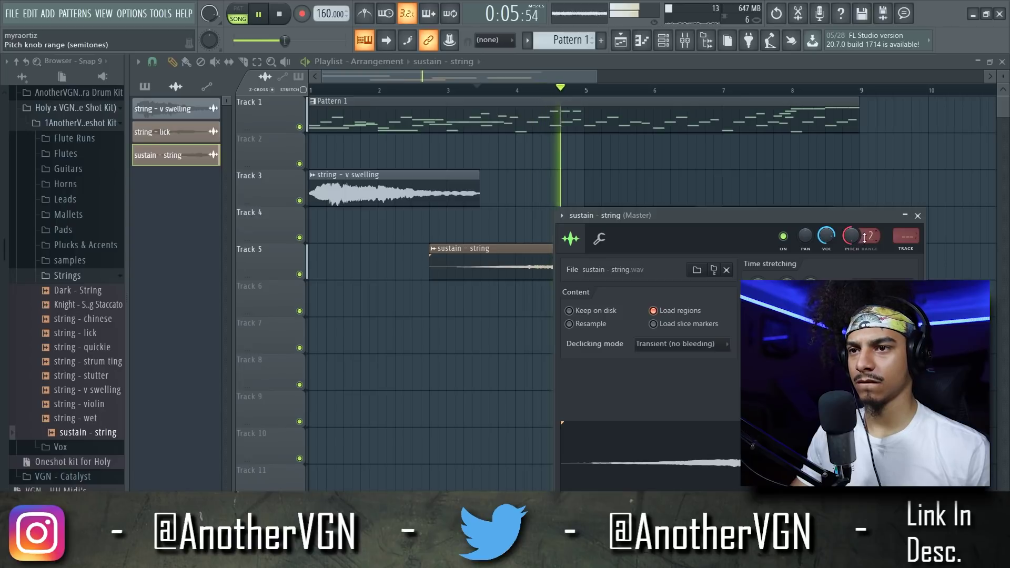
key(Escape)
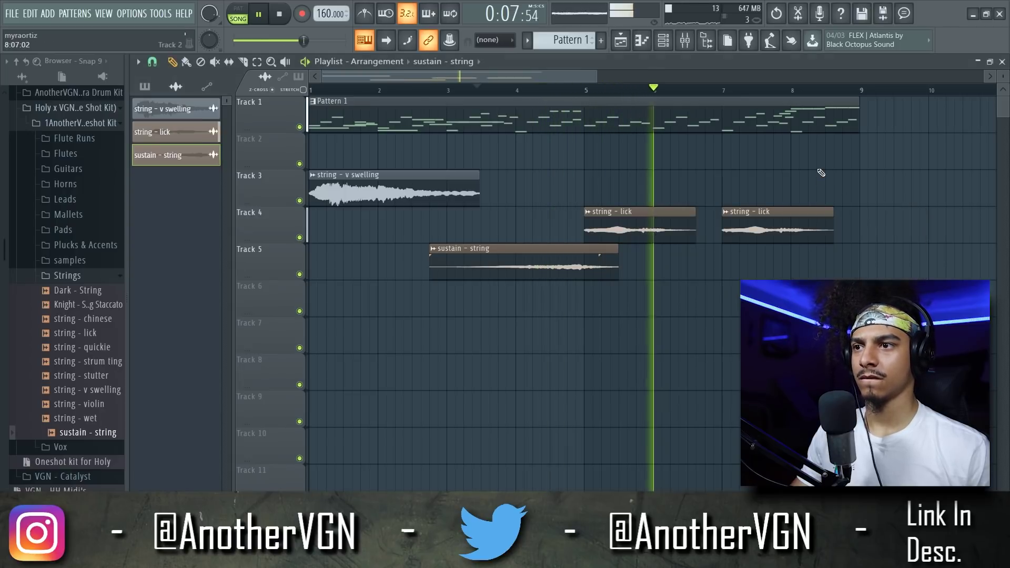
- Lengthen the sustain - string clip on Track 5 slightly at its end and replay it from bar 3
key(space)
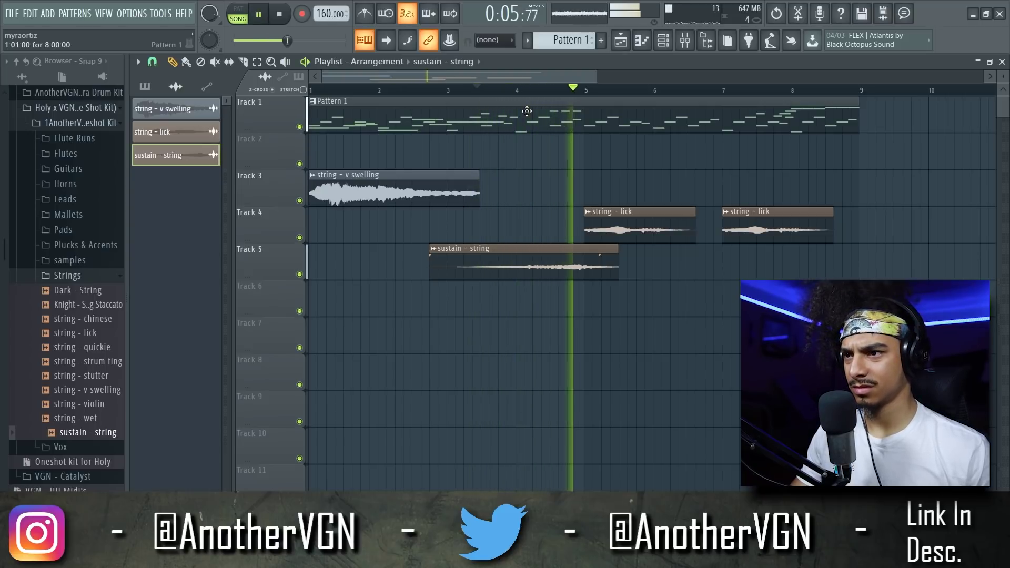
drag(619, 263, 629, 263)
key(space)
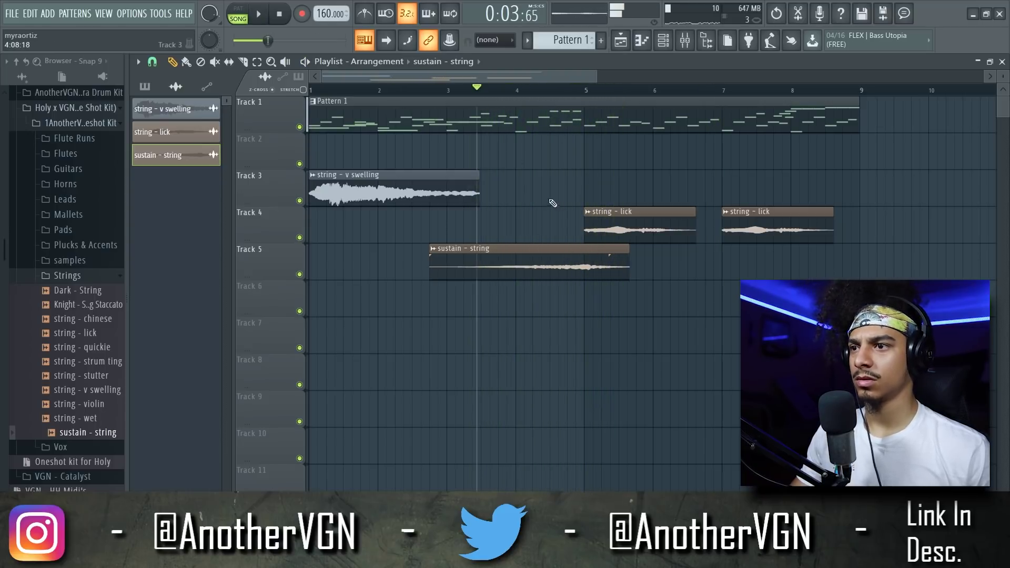
key(space)
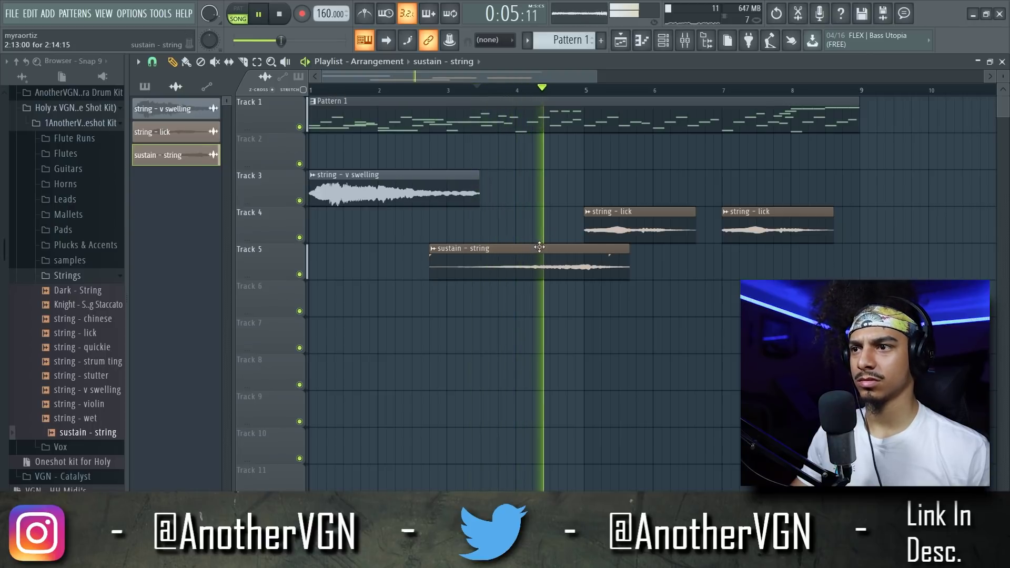
- Test earlier starts for the sustain - string clip in playback, settling its Track 5 position at 2:12:00
key(space)
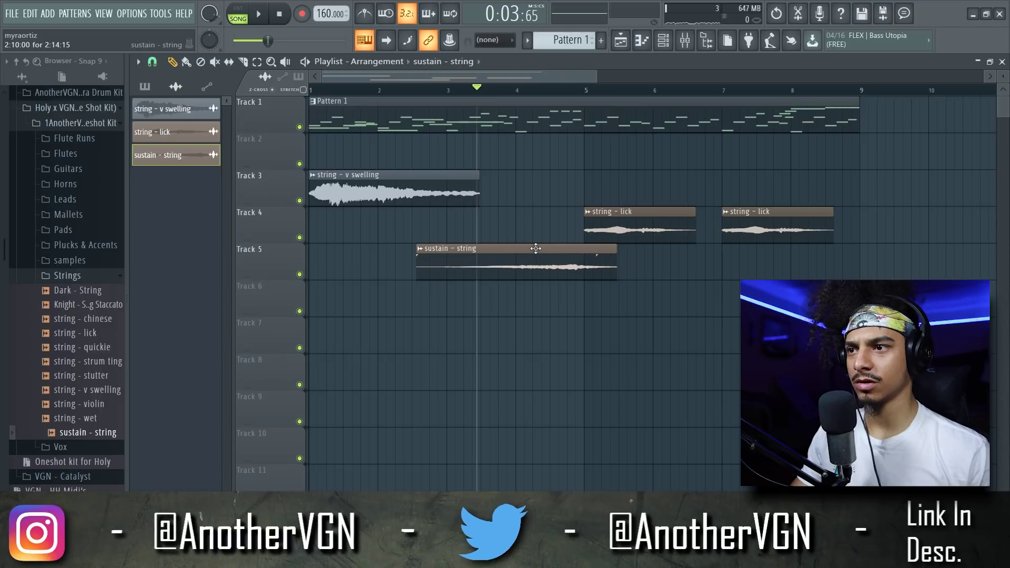
key(space)
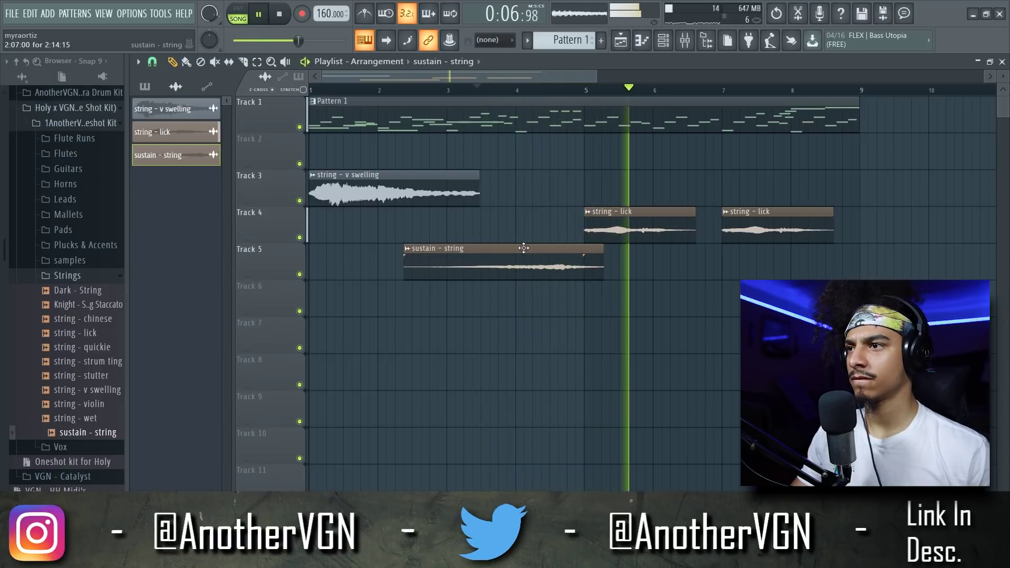
drag(524, 248, 545, 244)
key(space)
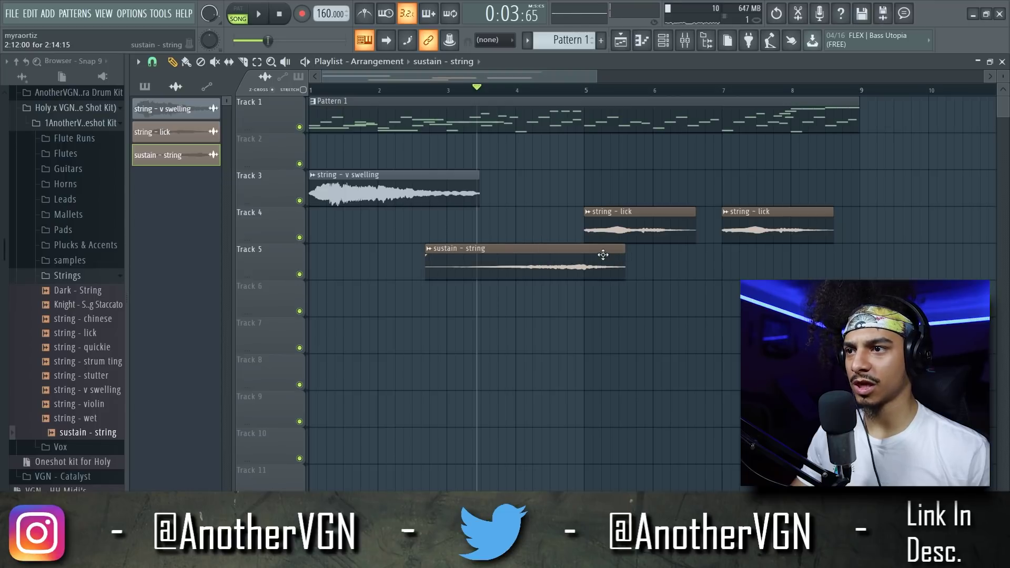
- Slice the sustain - string clip on Track 5 at bar 5 and play the arrangement
scroll(582, 270, up, 2)
scroll(585, 268, up, 3)
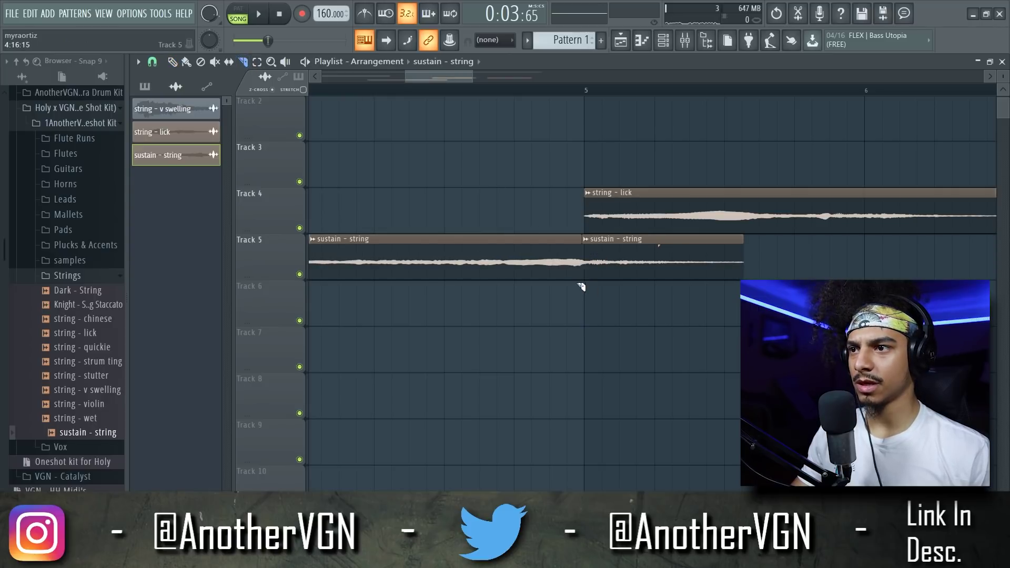
scroll(585, 281, down, 4)
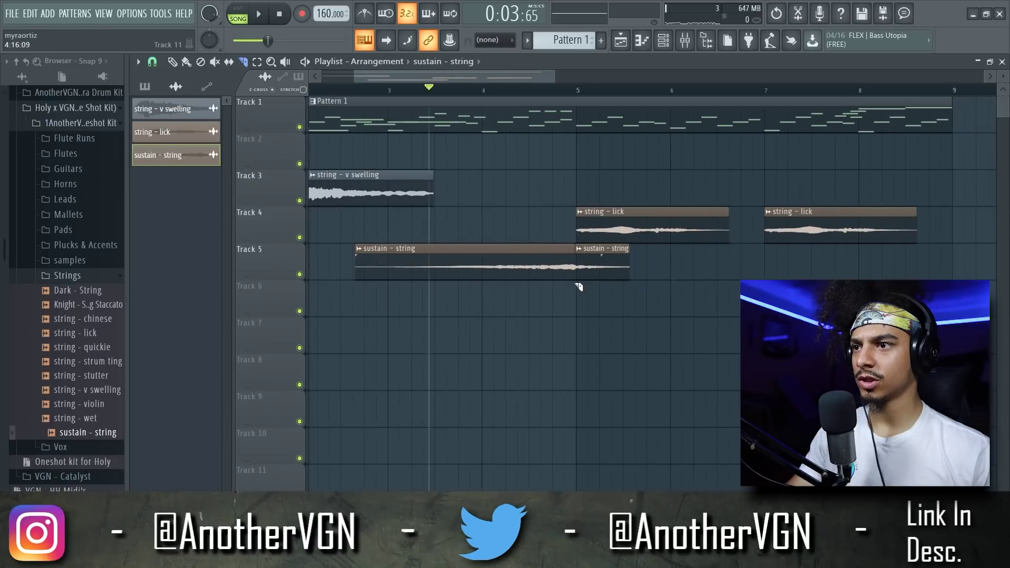
scroll(578, 287, down, 2)
key(space)
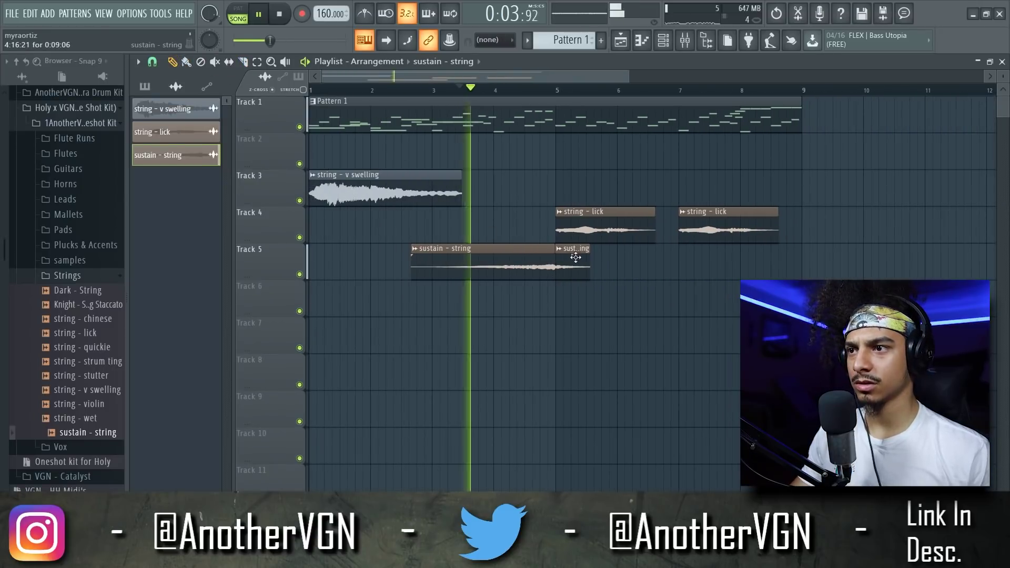
click(781, 269)
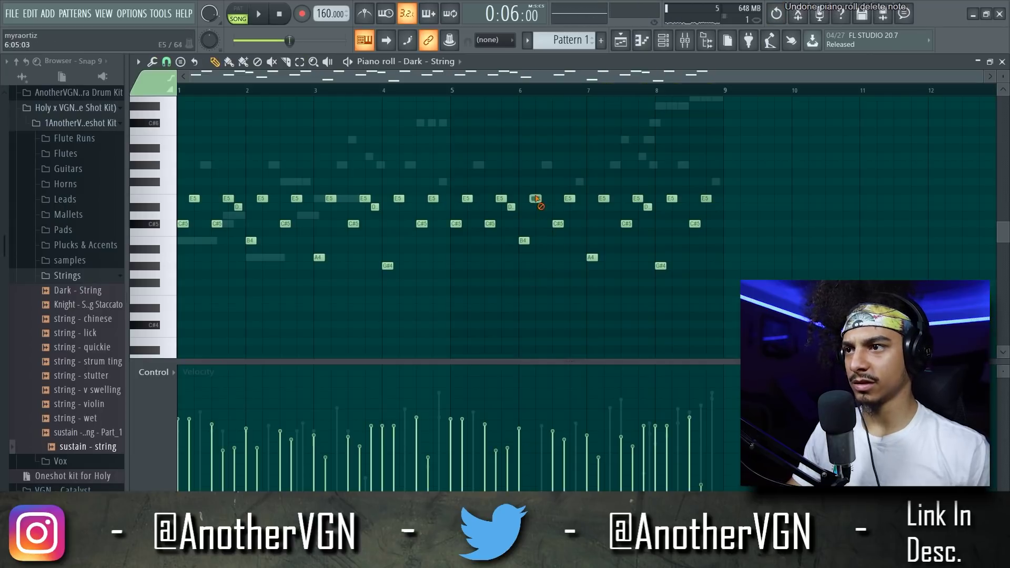
- Delete the early E5 notes in bars 6 and 8 of the Dark - String melody while playing it
key(space)
right_click(536, 199)
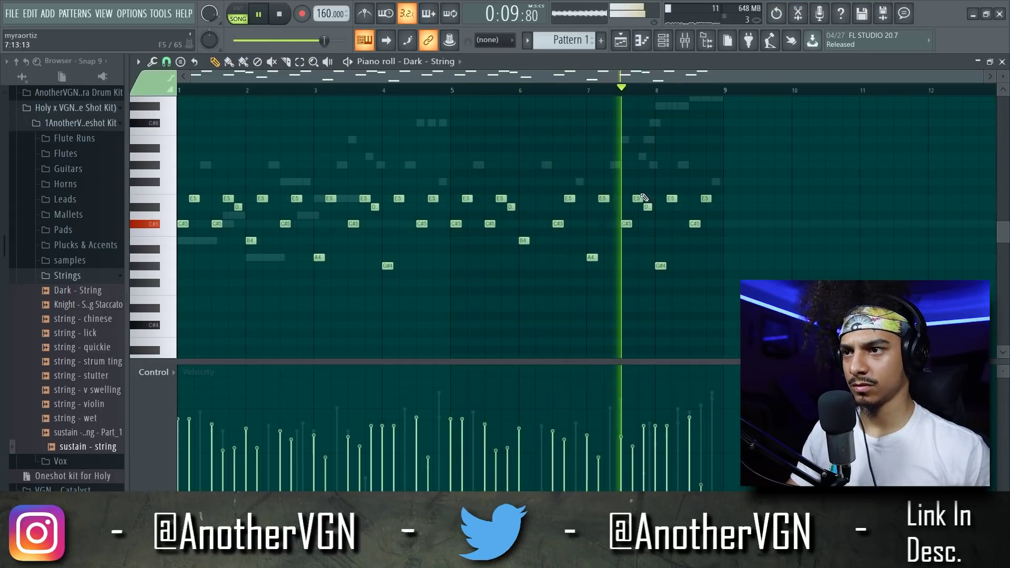
right_click(672, 199)
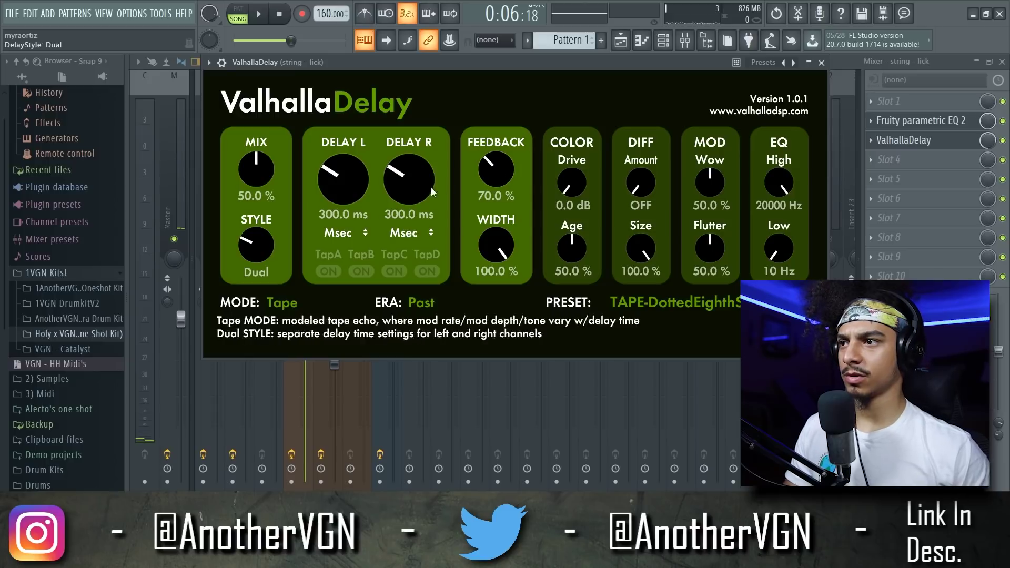
- Shape the ValhallaDelay mix level automation on Track 2, dropping it low at bar 6 and raising it midway through that bar
key(space)
scroll(337, 201, down, 8)
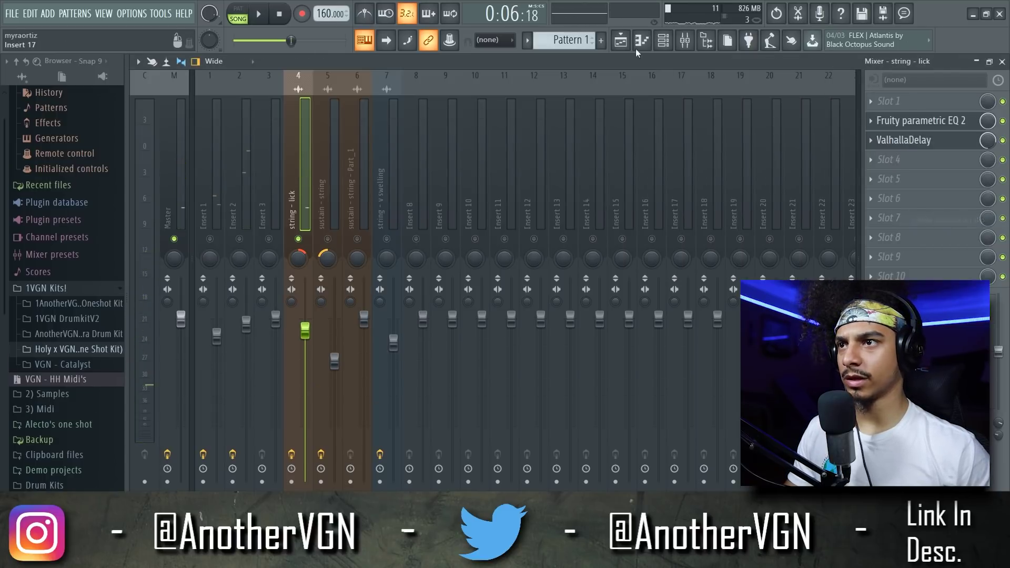
click(636, 51)
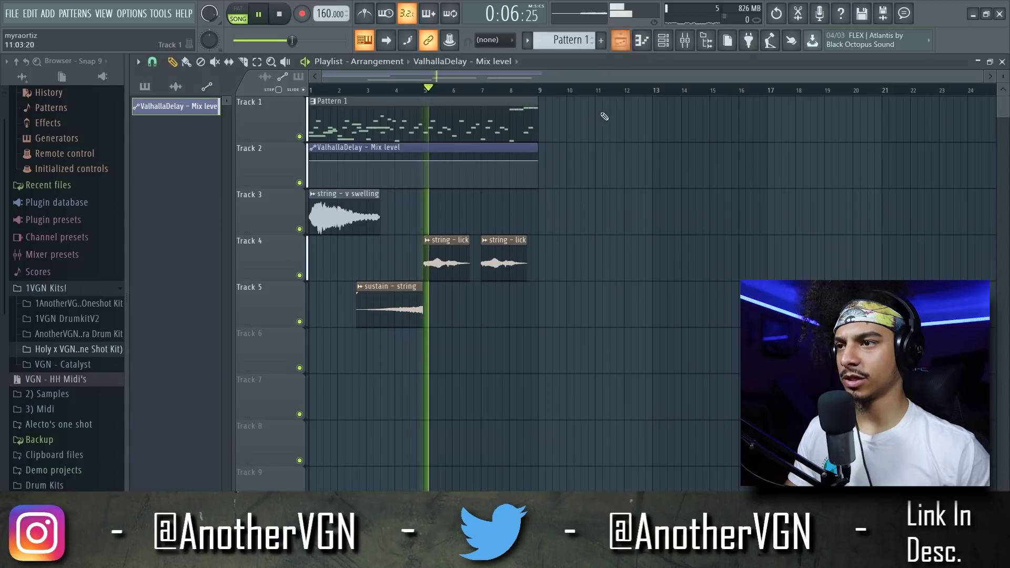
scroll(447, 203, up, 4)
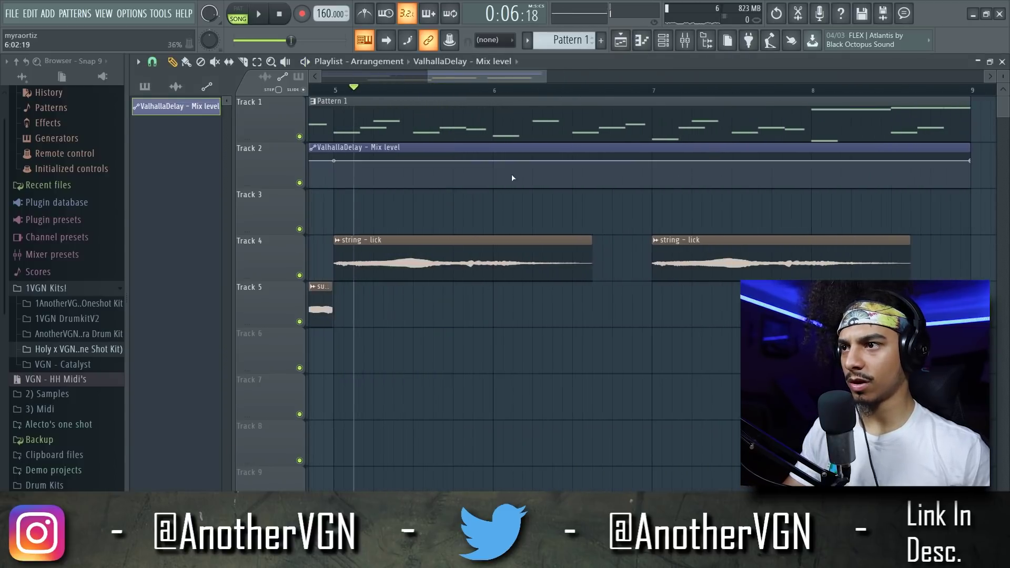
drag(498, 172, 506, 207)
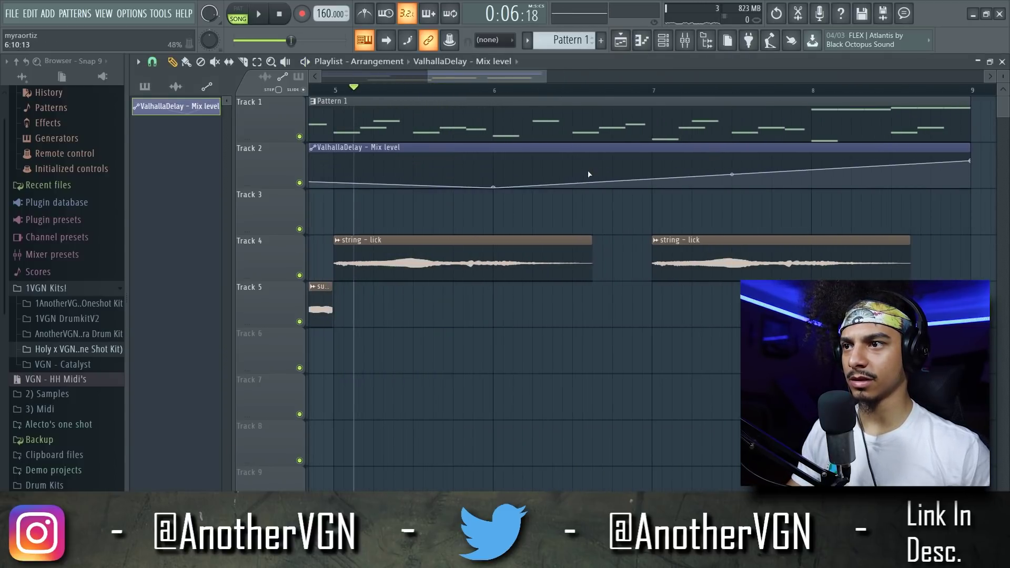
drag(594, 171, 601, 161)
key(space)
click(655, 174)
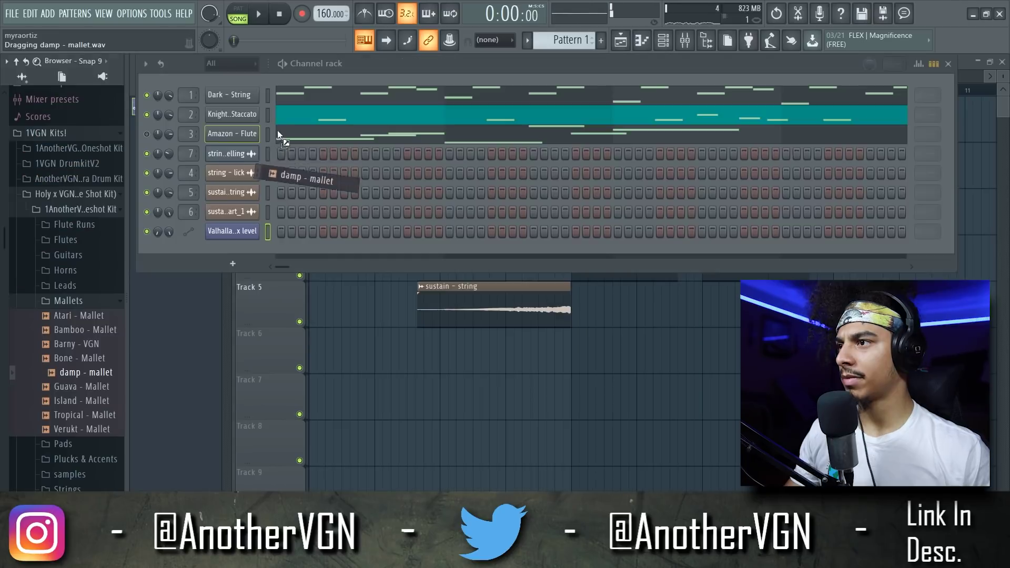
- Replace channel 1's Dark - String sample with damp - mallet, audition it in playback and collapse the Mallets folder
drag(277, 131, 234, 95)
key(space)
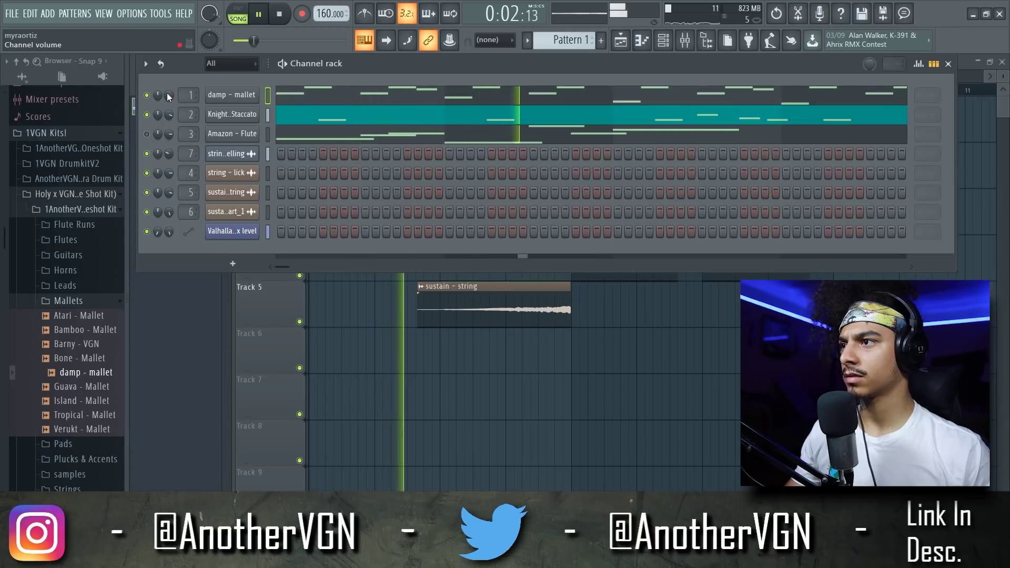
click(247, 99)
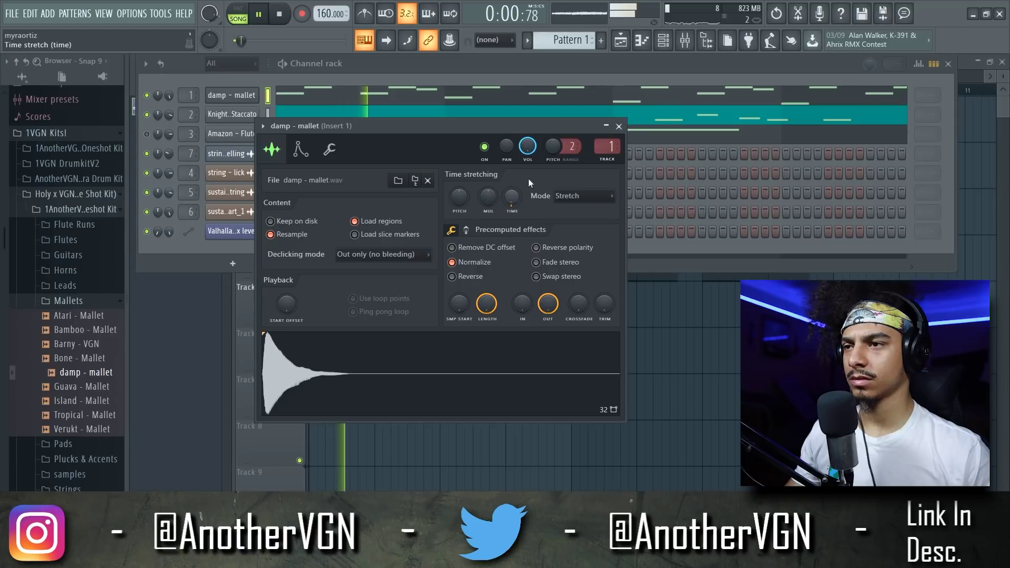
click(618, 126)
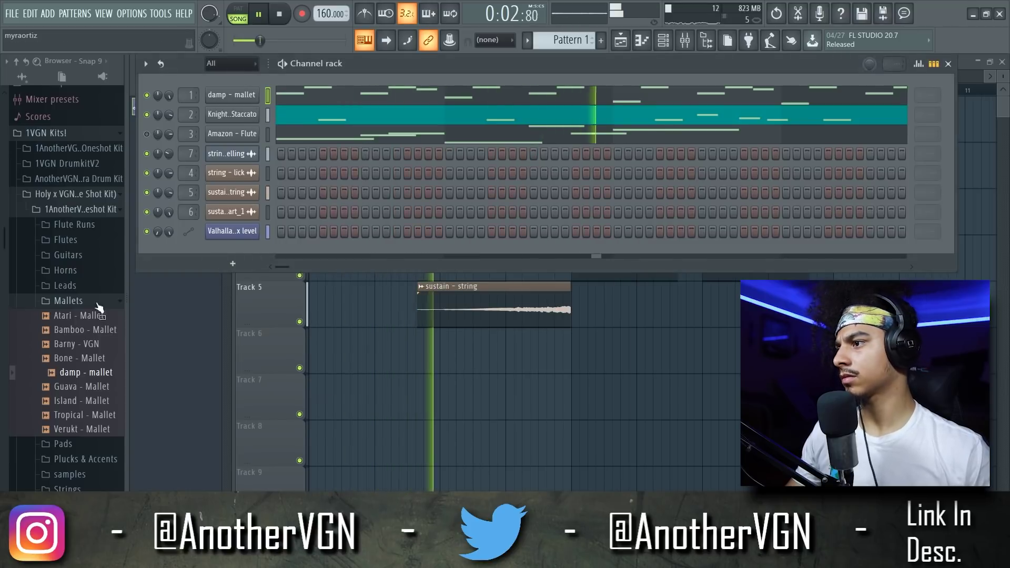
click(84, 301)
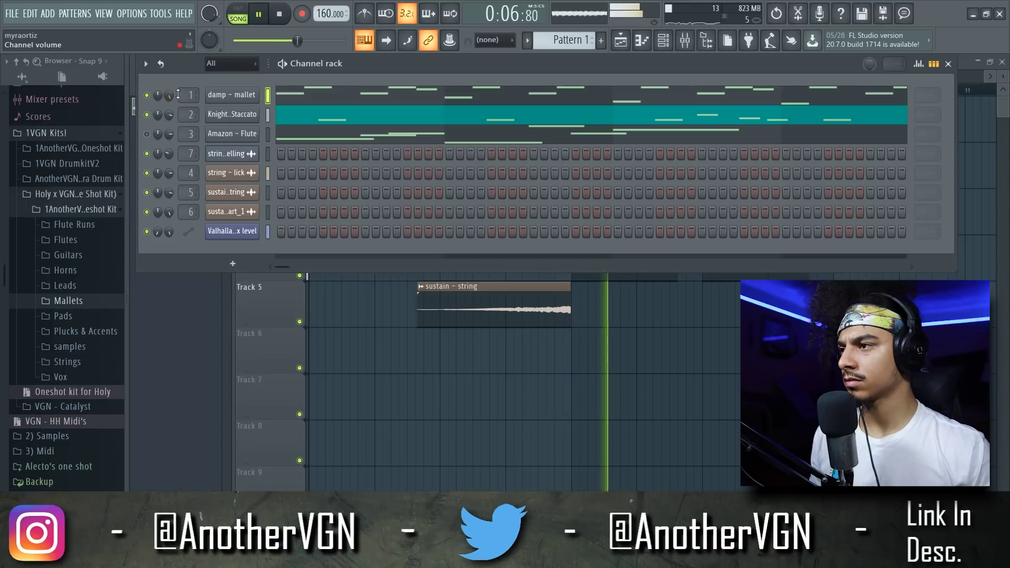
- Reopen the damp - mallet settings and raise its time-stretching pitch using the Stretch mode
click(252, 99)
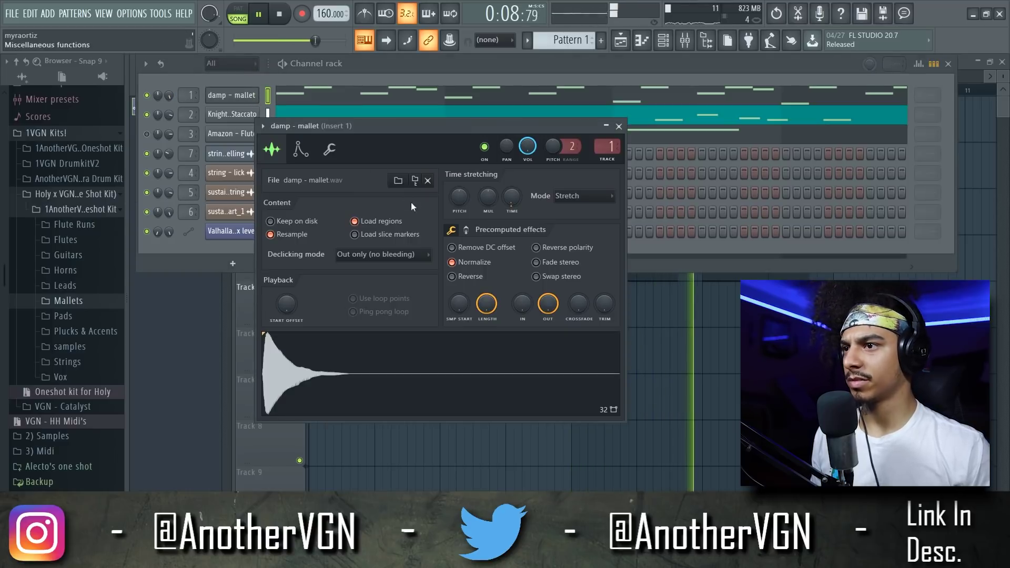
click(587, 197)
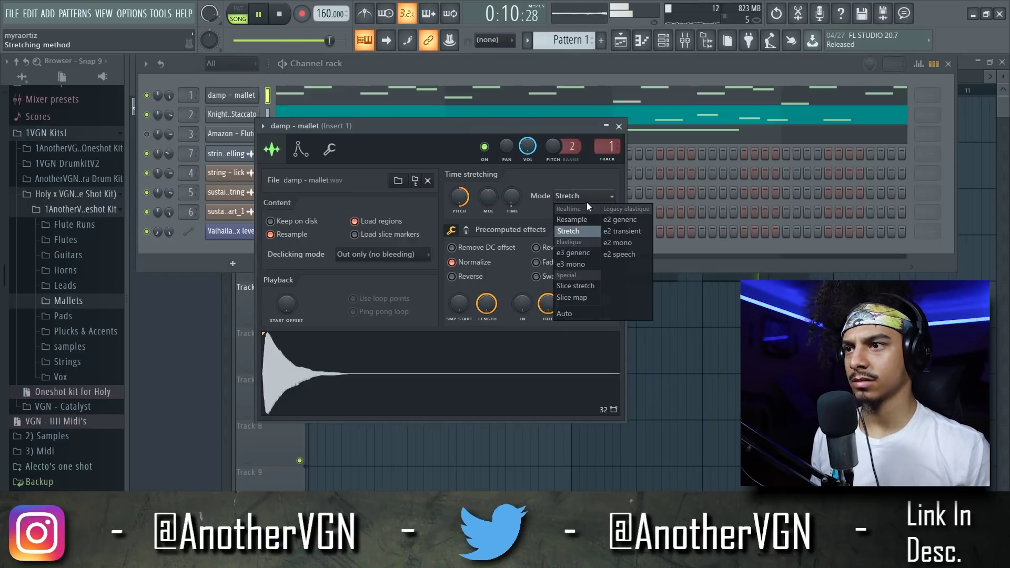
click(572, 231)
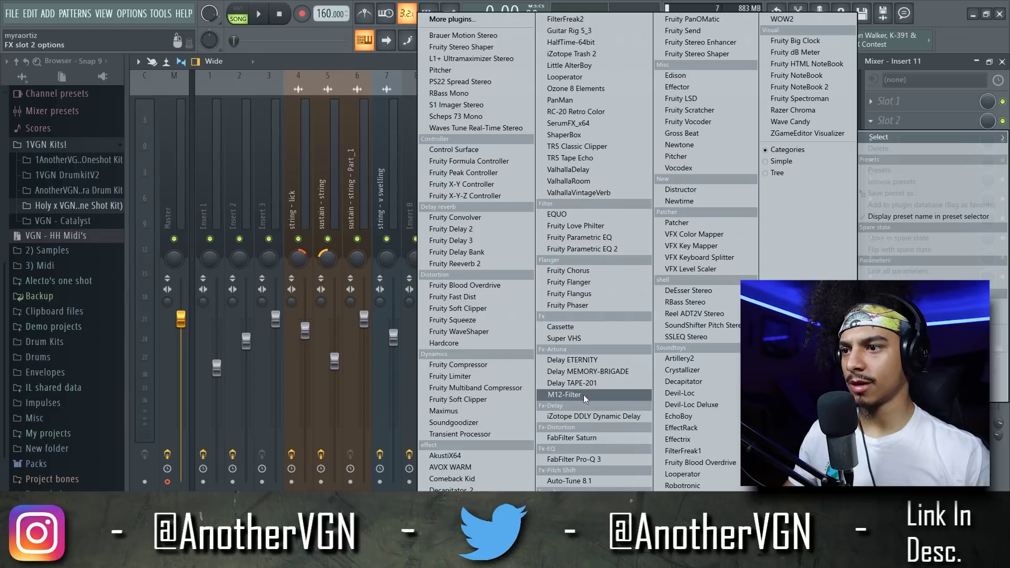
- Load M12-Filter into effect slot 2 of mixer Insert 11 and start playback
click(564, 395)
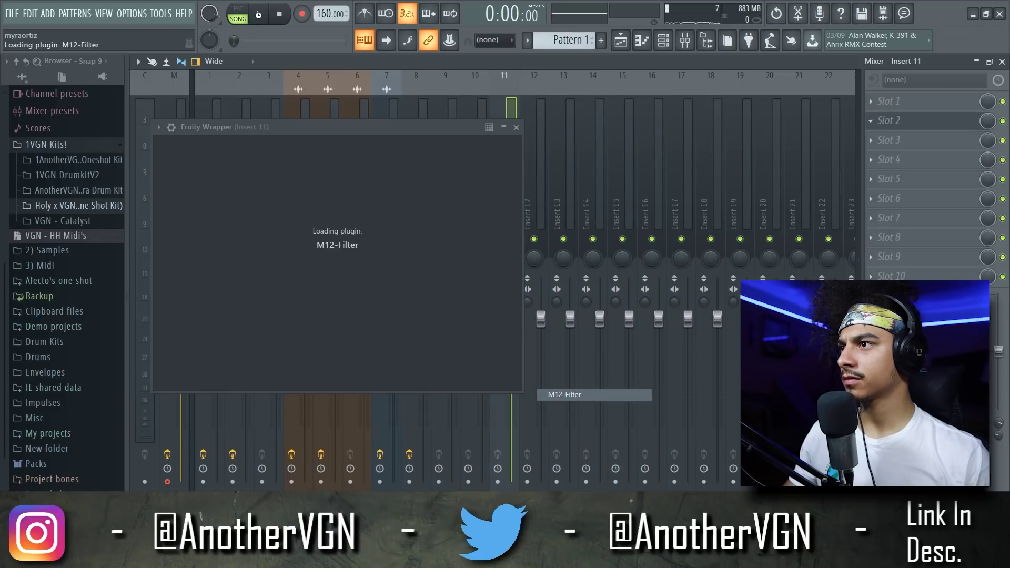
click(260, 14)
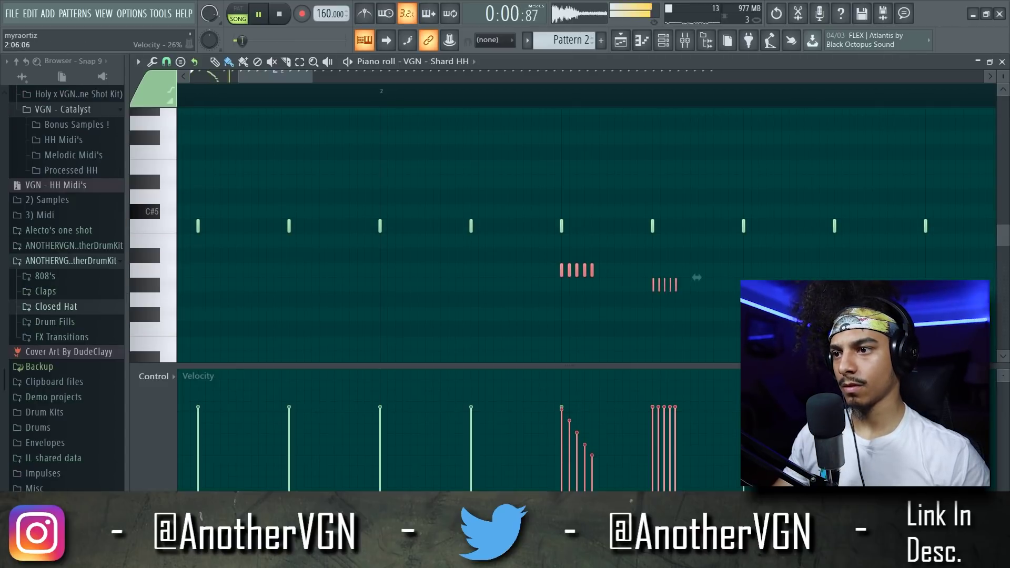
- Fade the velocities of the second VGN - Shard HH roll in bar 2 and move the descending bar 5 roll to start on C5 at 5:05
drag(652, 425, 675, 469)
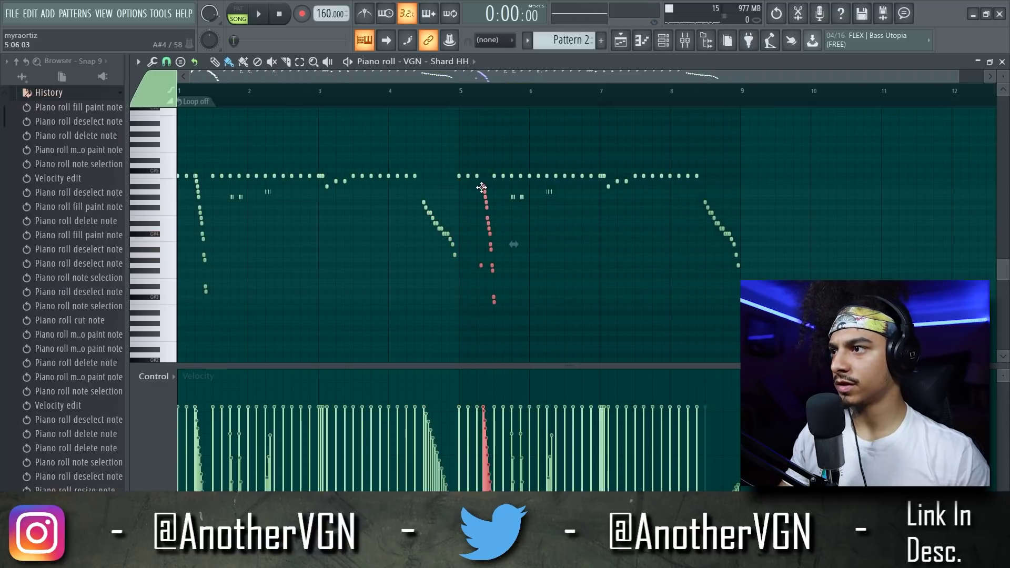
key(space)
scroll(470, 197, up, 4)
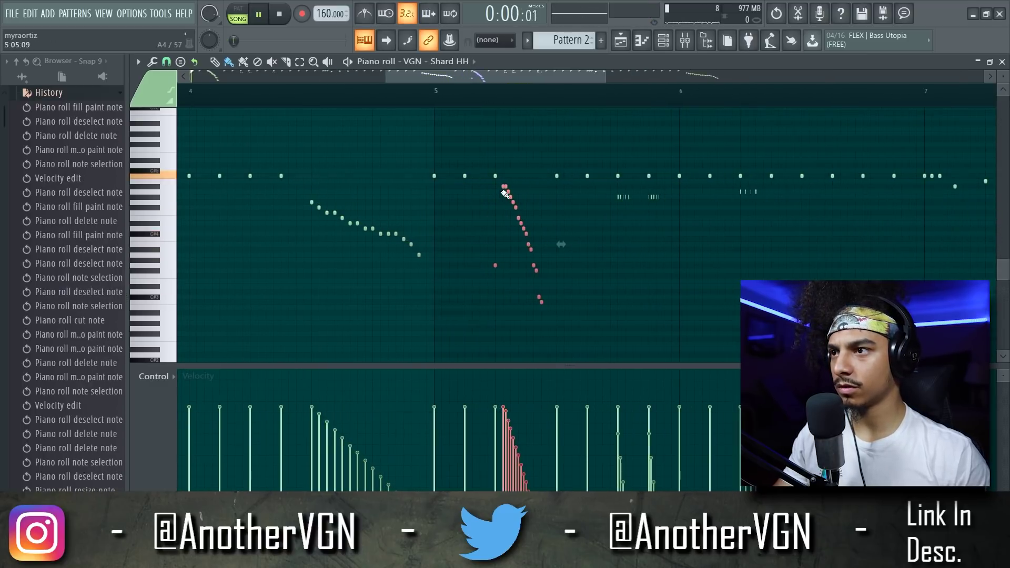
drag(503, 187, 499, 174)
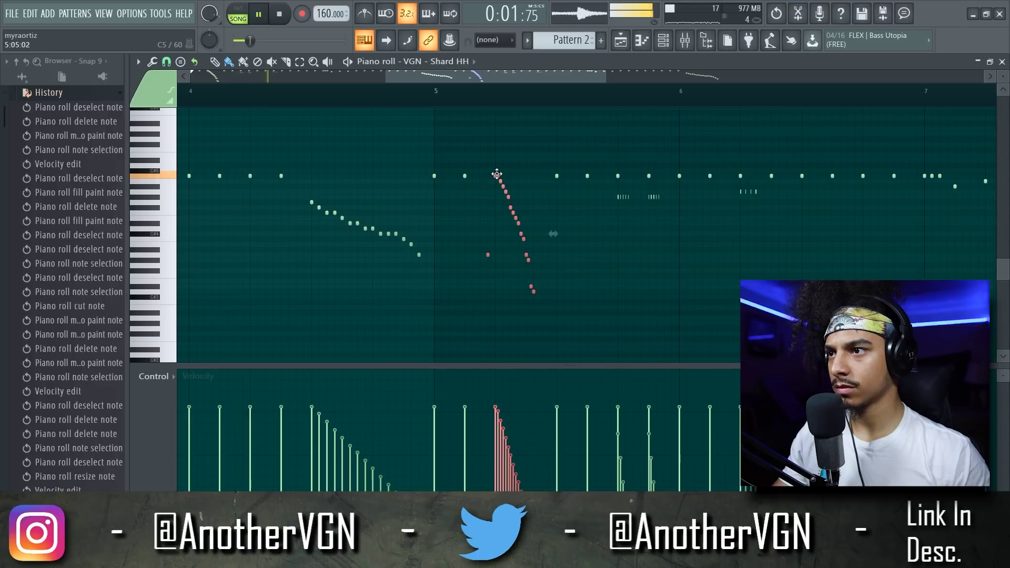
click(508, 137)
scroll(487, 146, down, 3)
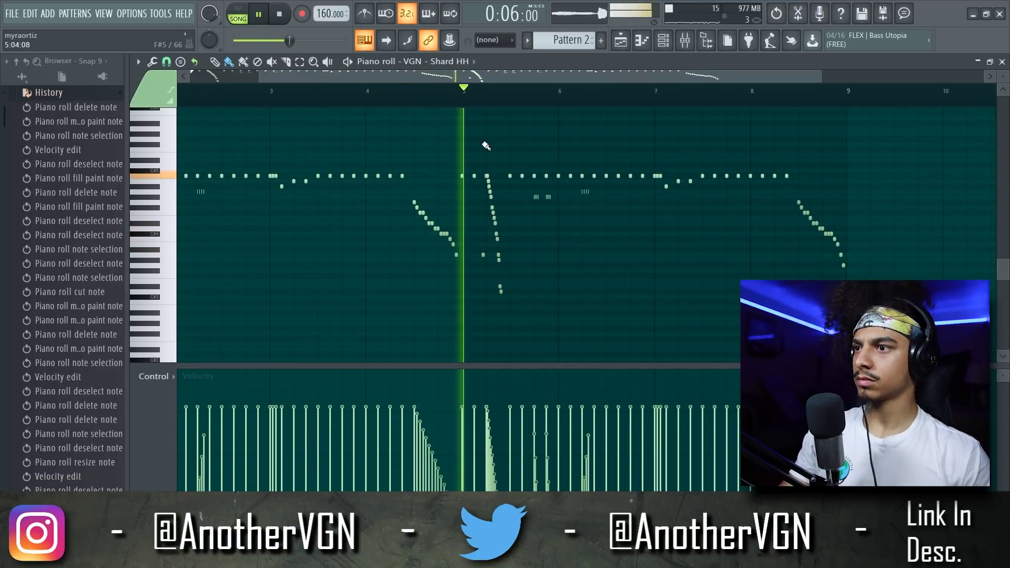
scroll(492, 141, down, 1)
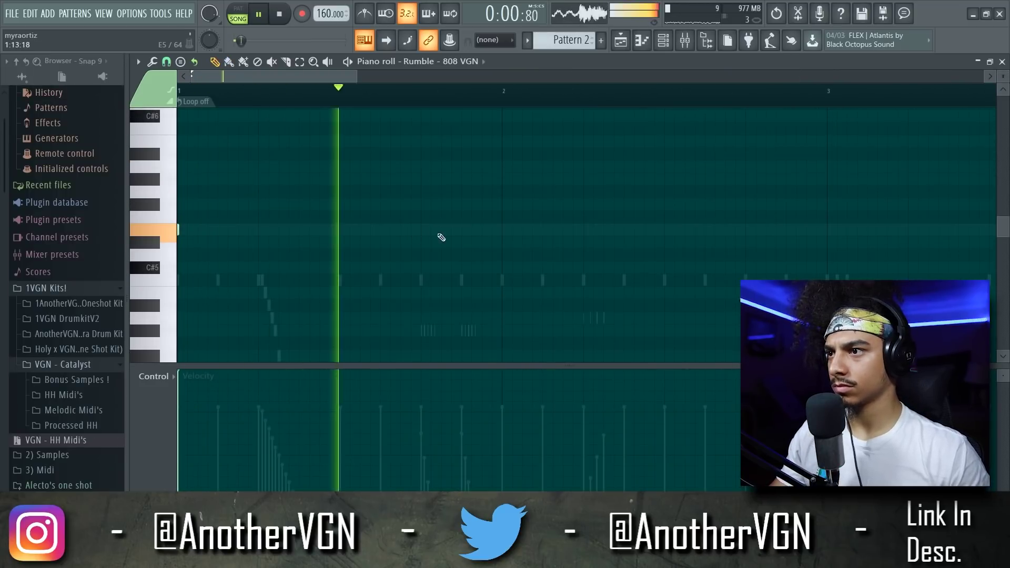
- Add short Rumble - 808 VGN notes descending through E5, D5 and C5 across bars 1 to 3, checking them in playback
click(461, 230)
scroll(462, 233, down, 1)
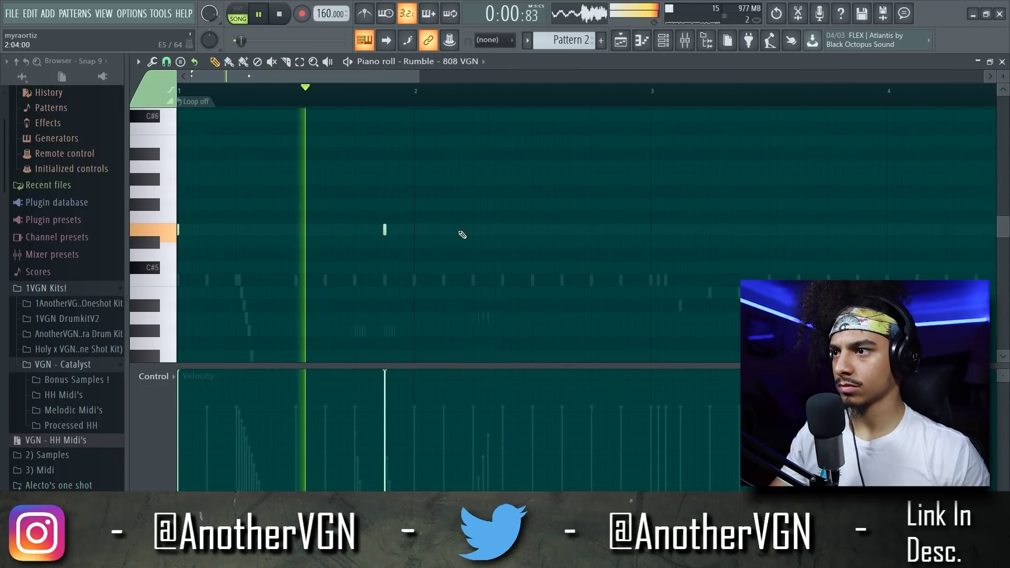
key(space)
key(space)
drag(442, 245, 475, 252)
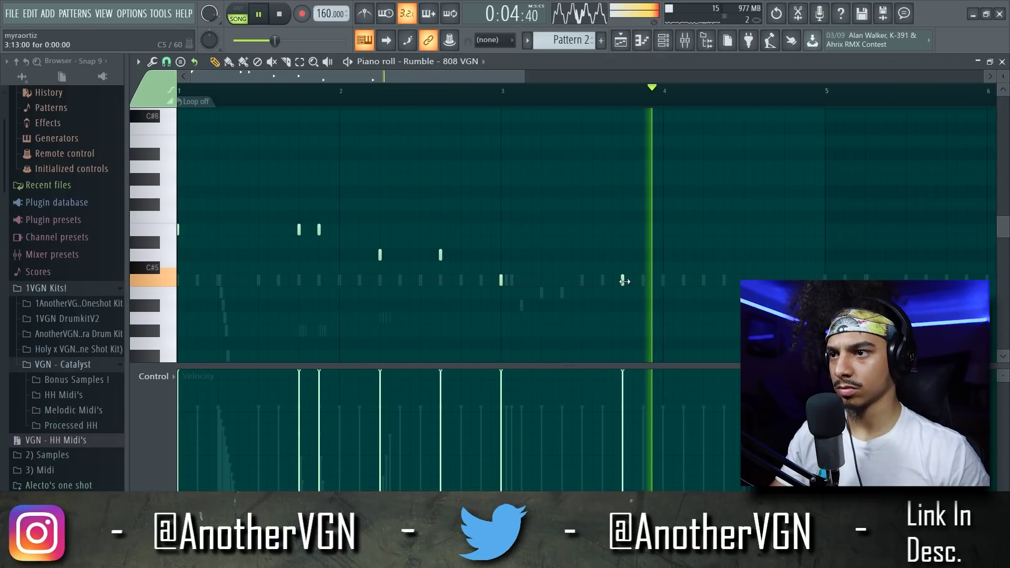
- Play back the 808 pattern and solo mixer Insert 13 to hear the 808 on its own
key(space)
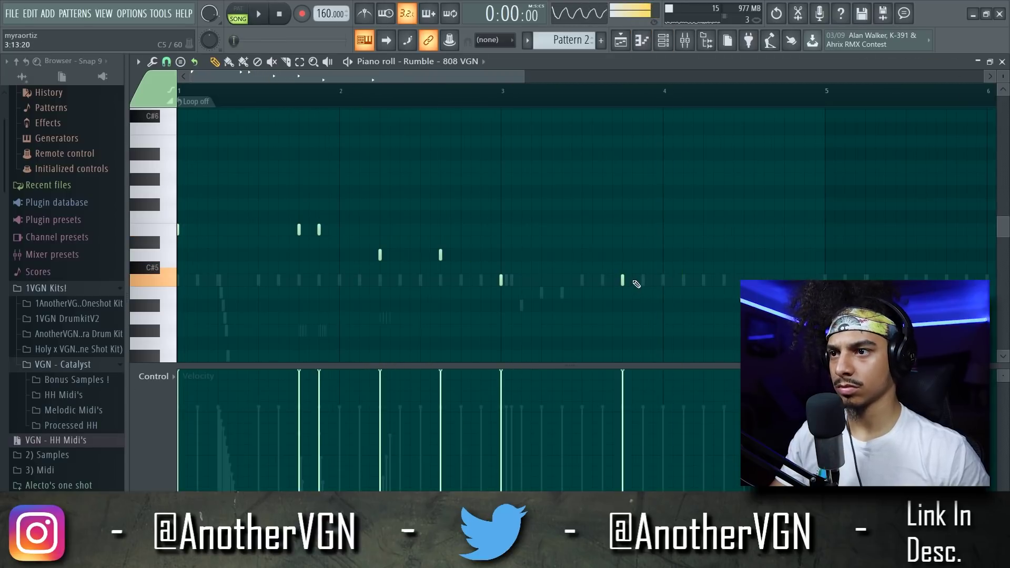
key(space)
click(682, 44)
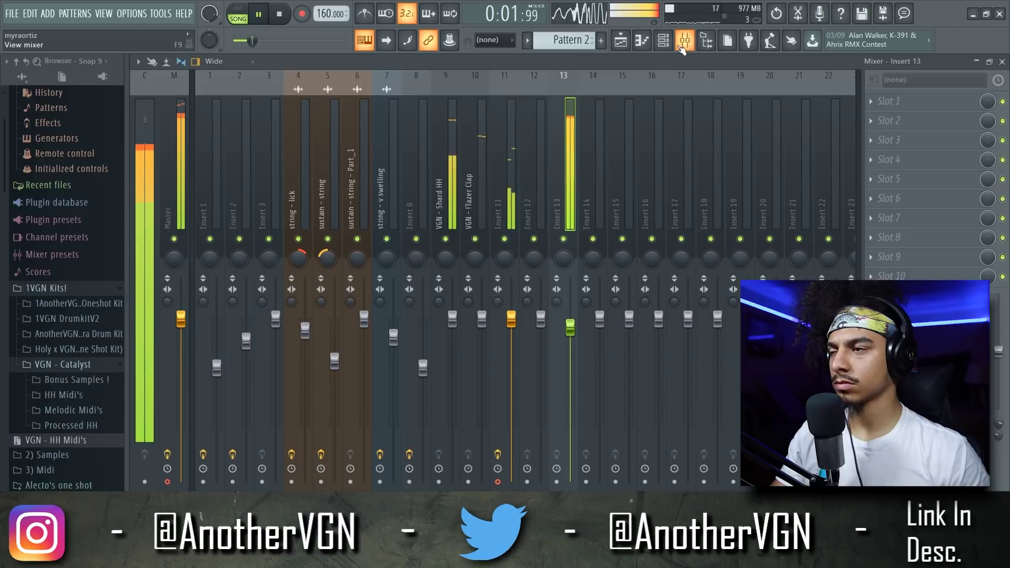
right_click(570, 244)
key(space)
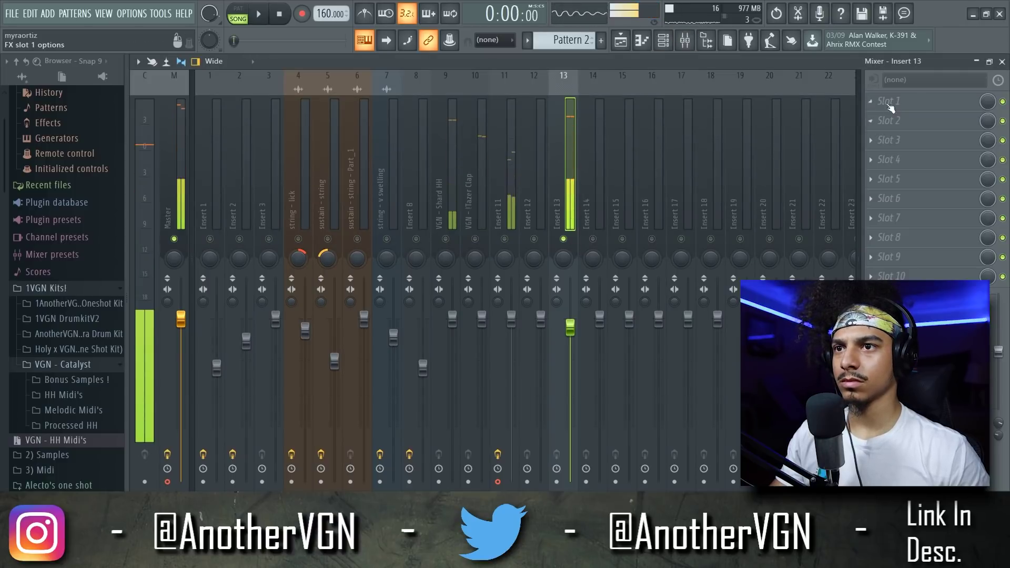
- Load Fruity Parametric EQ 2 into slot 1 of Insert 13 and lower the band 7 high shelf to about -6.3 dB at 5143 Hz
click(890, 111)
click(566, 245)
drag(439, 283, 430, 303)
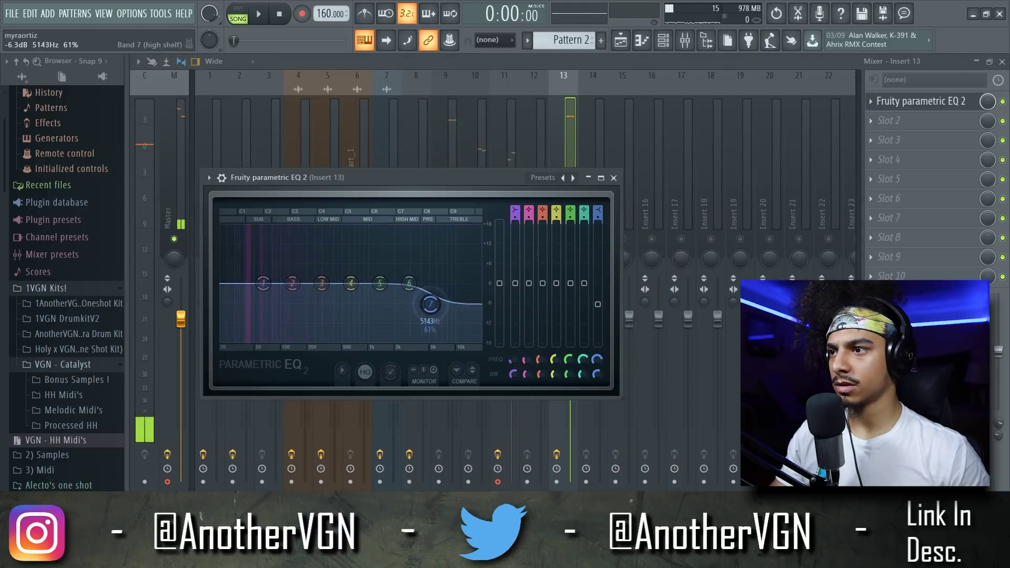
key(space)
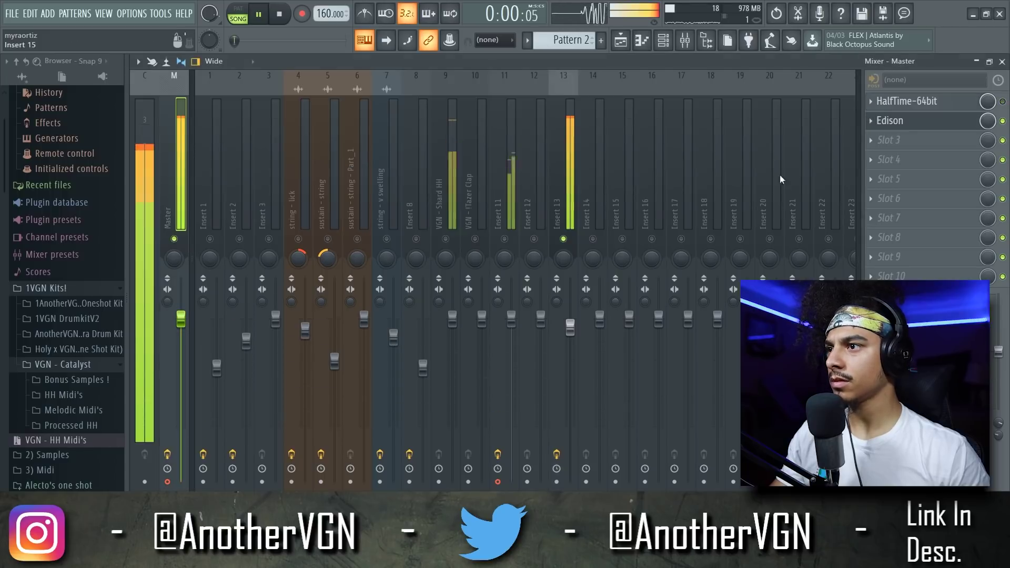
- Load Fruity Soft Clipper into effect slot 8 of the Master track
key(space)
click(889, 238)
mouse_move(878, 254)
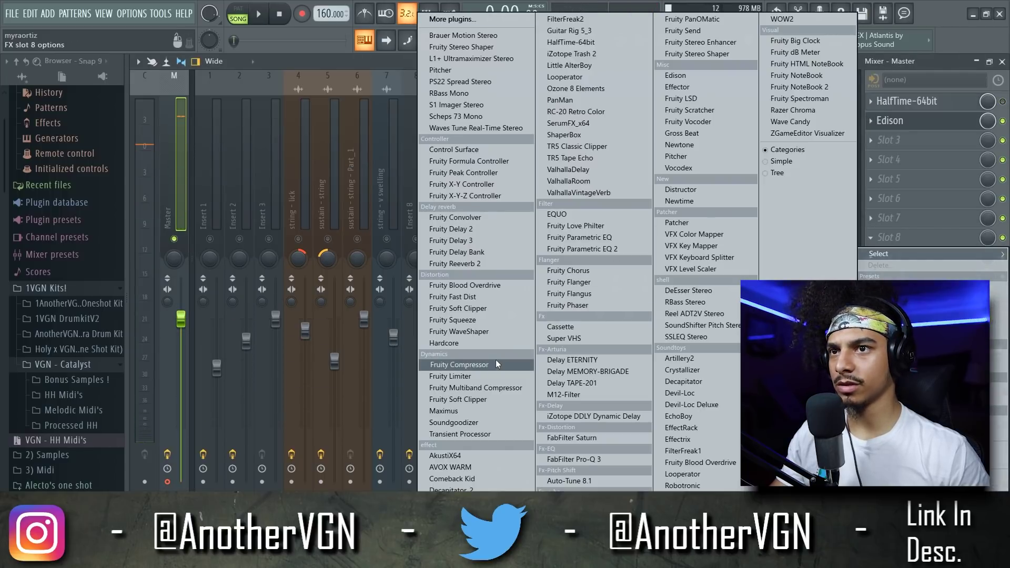
click(481, 399)
- Raise band 7 of Insert 13's Fruity Parametric EQ 2 back to about 0 dB during playback
key(space)
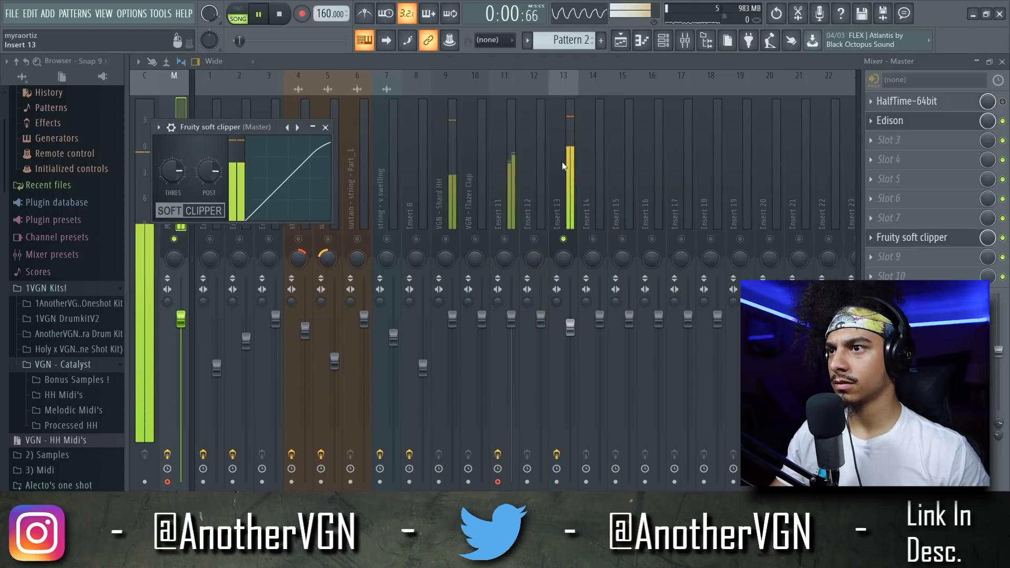
click(572, 204)
click(938, 106)
drag(438, 294, 437, 281)
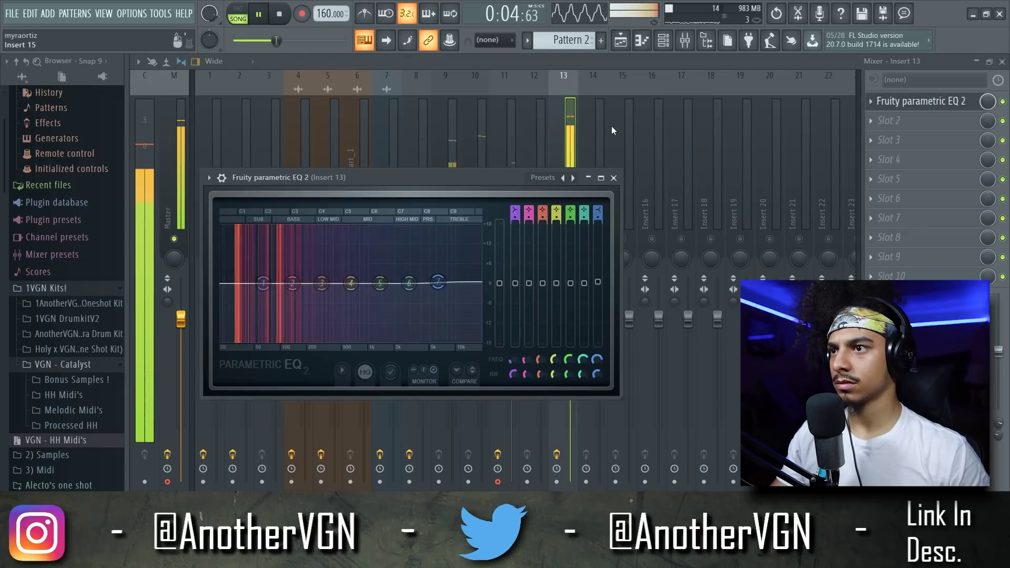
click(569, 131)
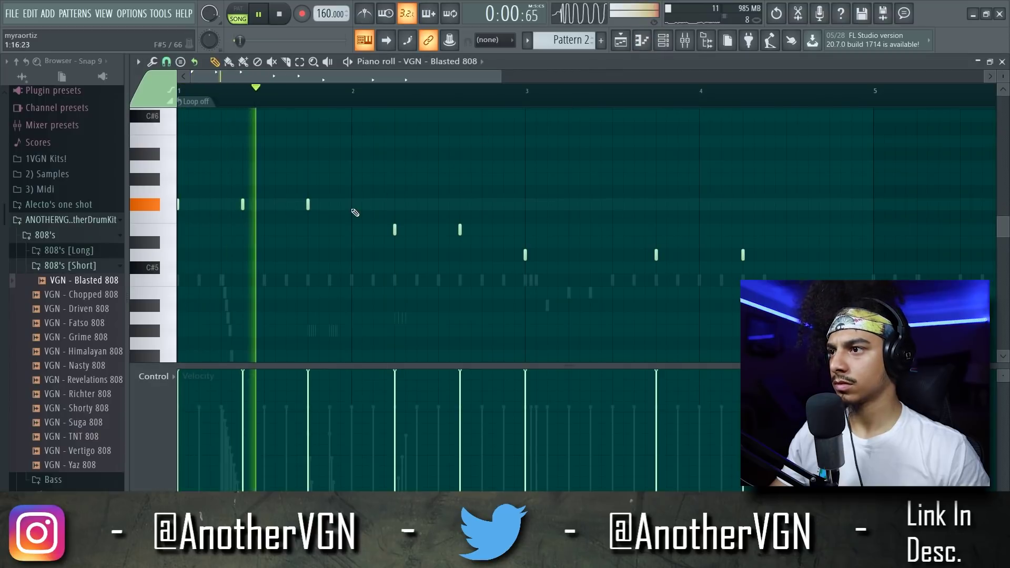
- In the VGN - Blasted 808 melody, delete the E5 note at 2:05 and extend the quick D5 repeats in bar 4 with another note
right_click(394, 229)
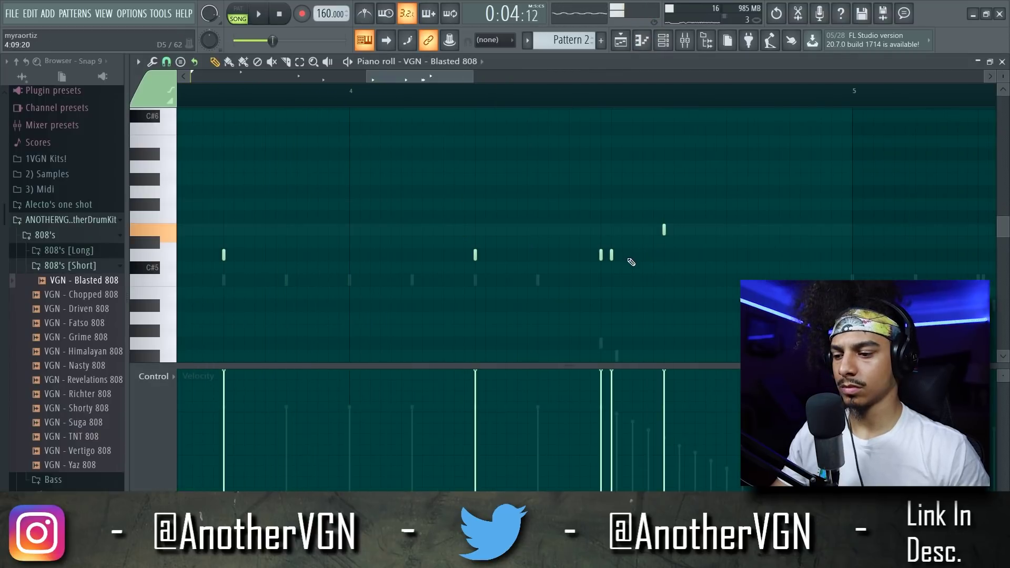
key(space)
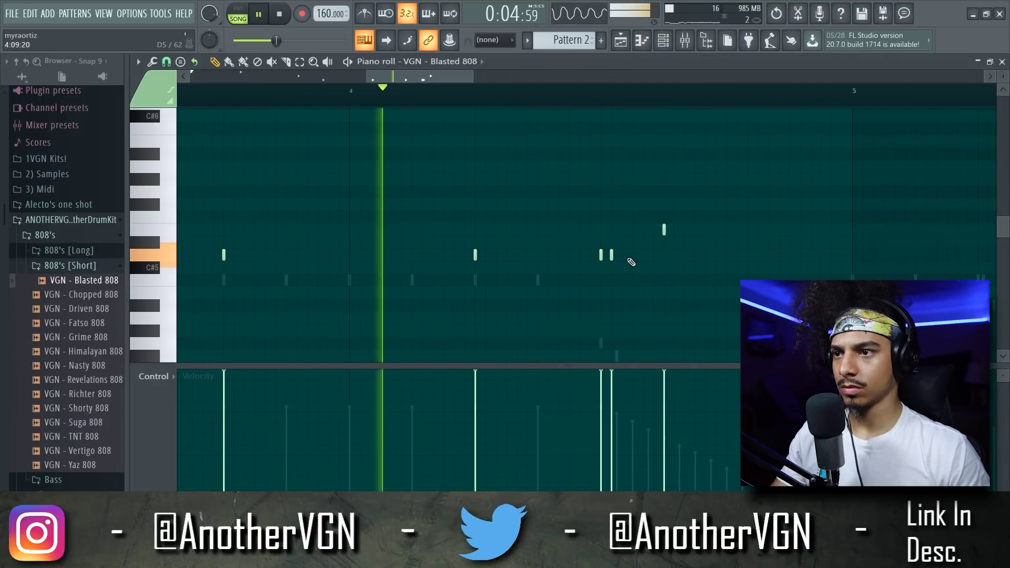
click(621, 255)
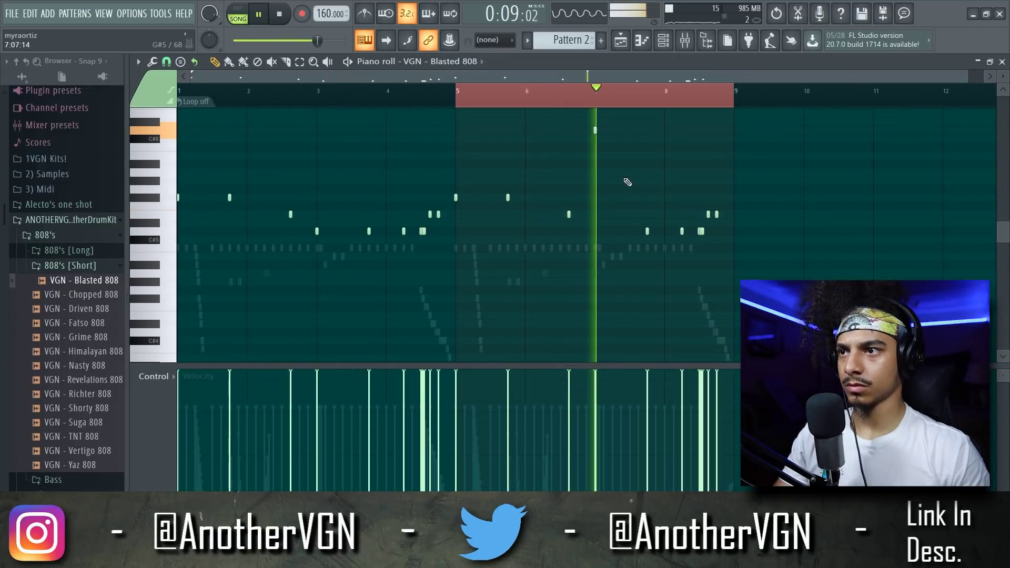
scroll(663, 221, up, 2)
click(684, 230)
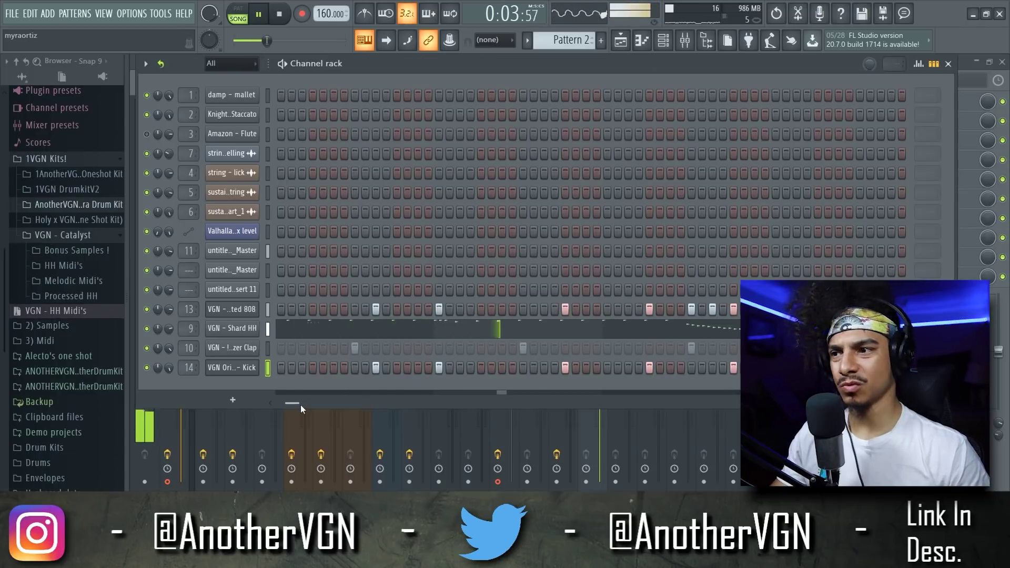
- Program the kick further along the pattern to follow the VGN - Blasted 808 hits
drag(301, 405, 322, 403)
click(544, 367)
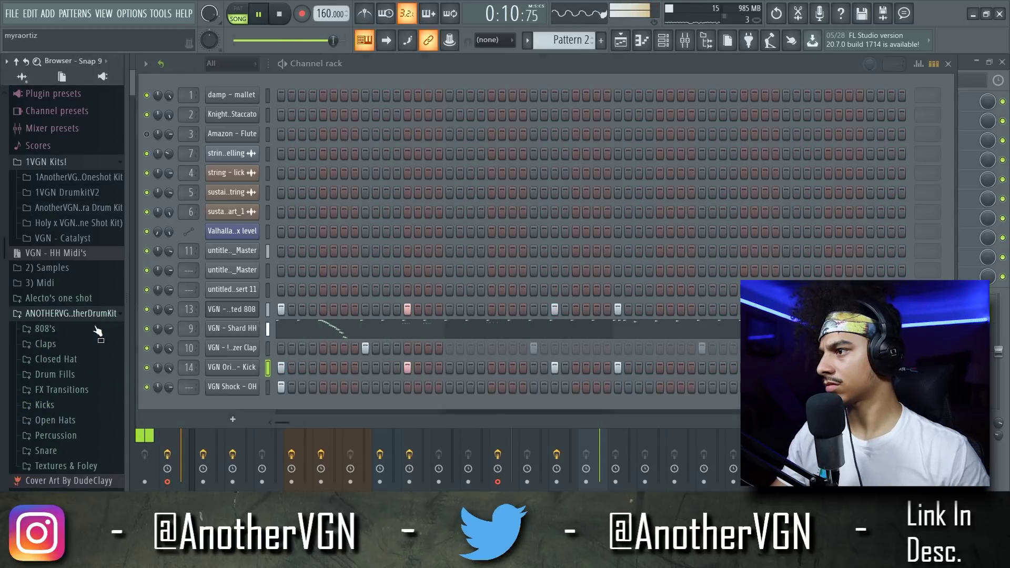
- Add the VGN - Simple OH sample from the drum kit's Open Hats folder as a new channel with a hit at the start of bar 3
scroll(80, 378, down, 2)
click(75, 337)
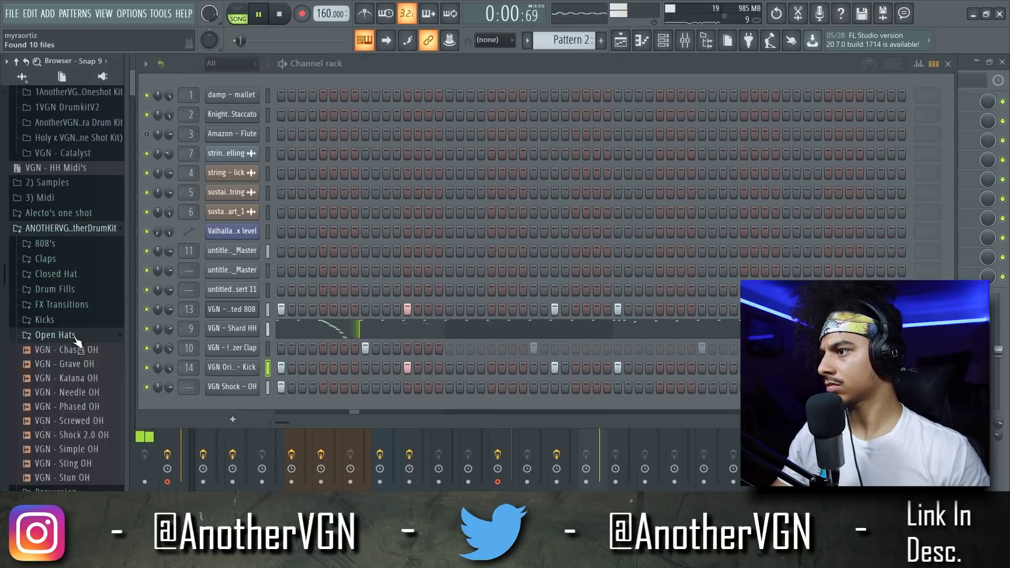
drag(84, 477, 131, 439)
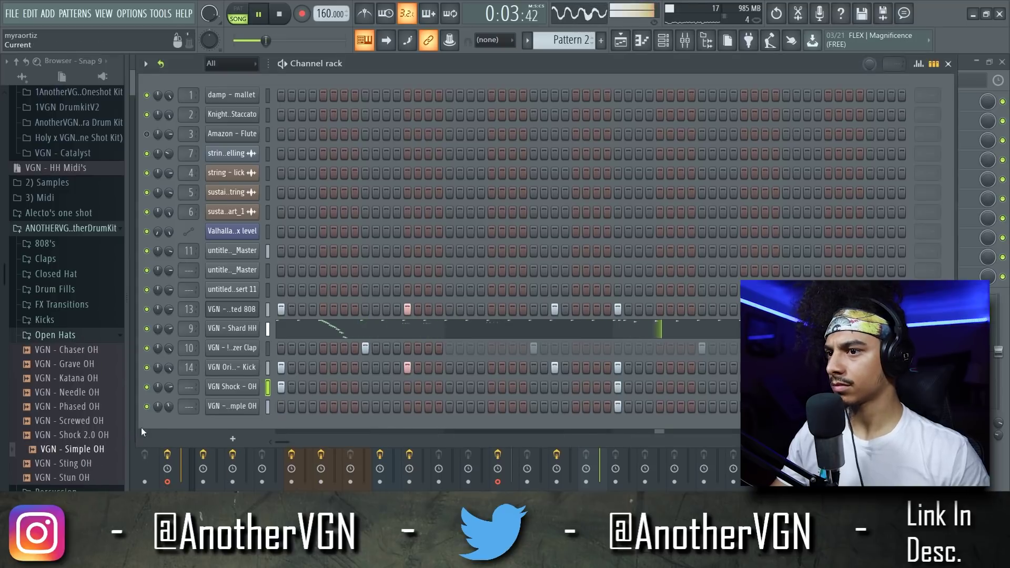
- Set the open hat's channel volume to 69%, and review the open hat steps in the second half of the pattern
scroll(168, 387, up, 8)
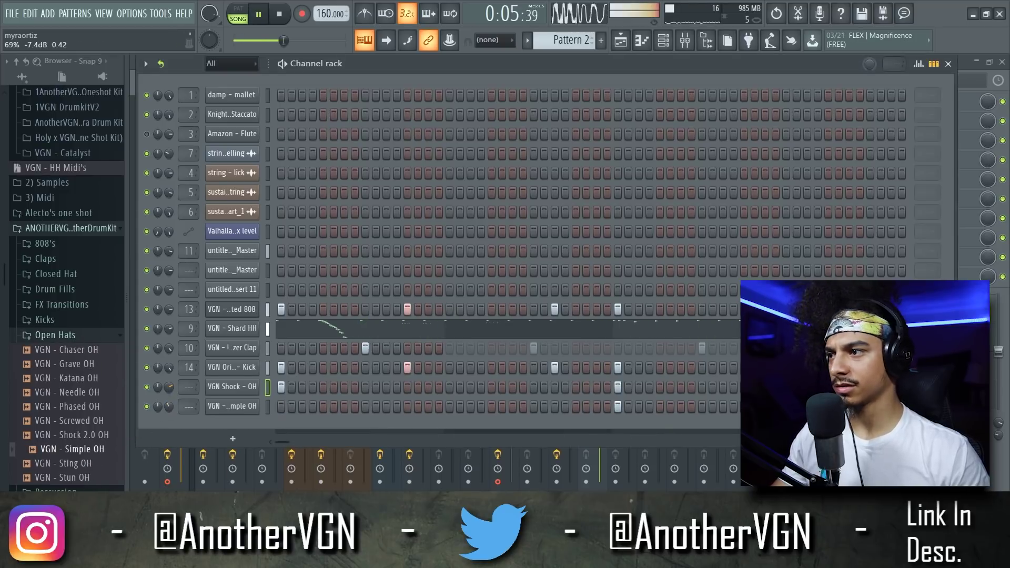
click(105, 335)
drag(289, 442, 324, 444)
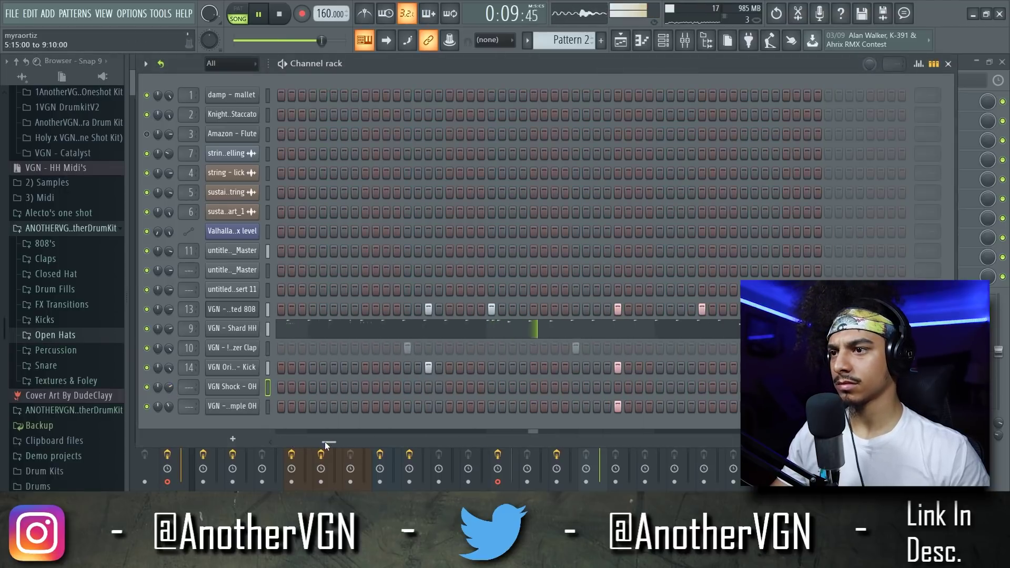